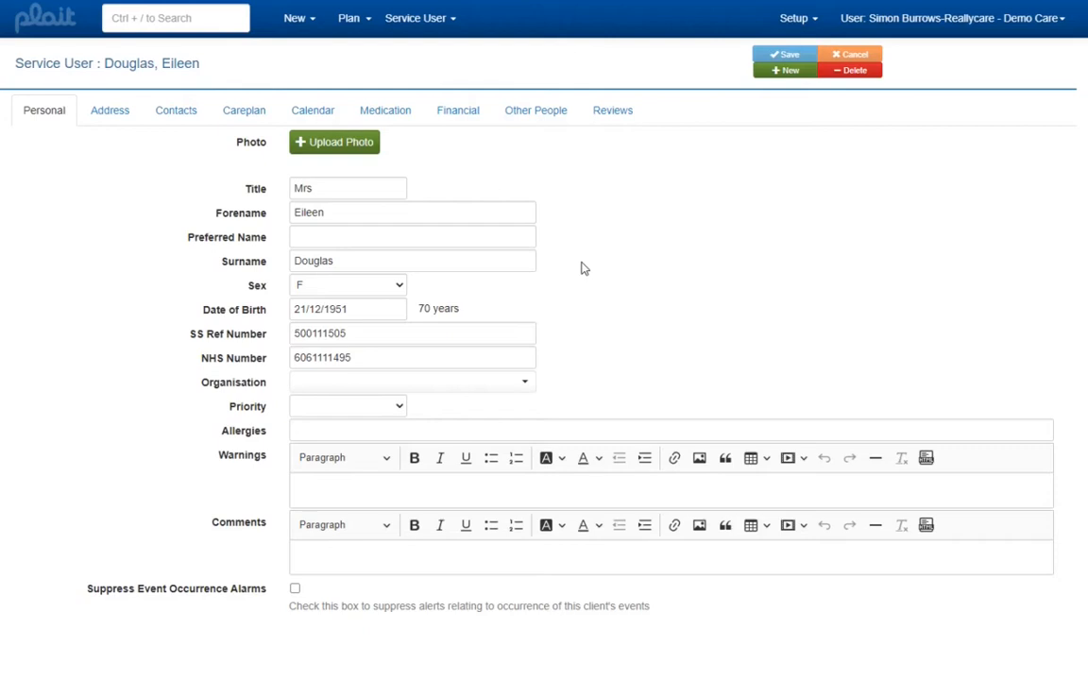
Create a new careplan for the service user based on the Demo Care v2 structure.
{"action": "left_click", "coordinate": [236, 116]}
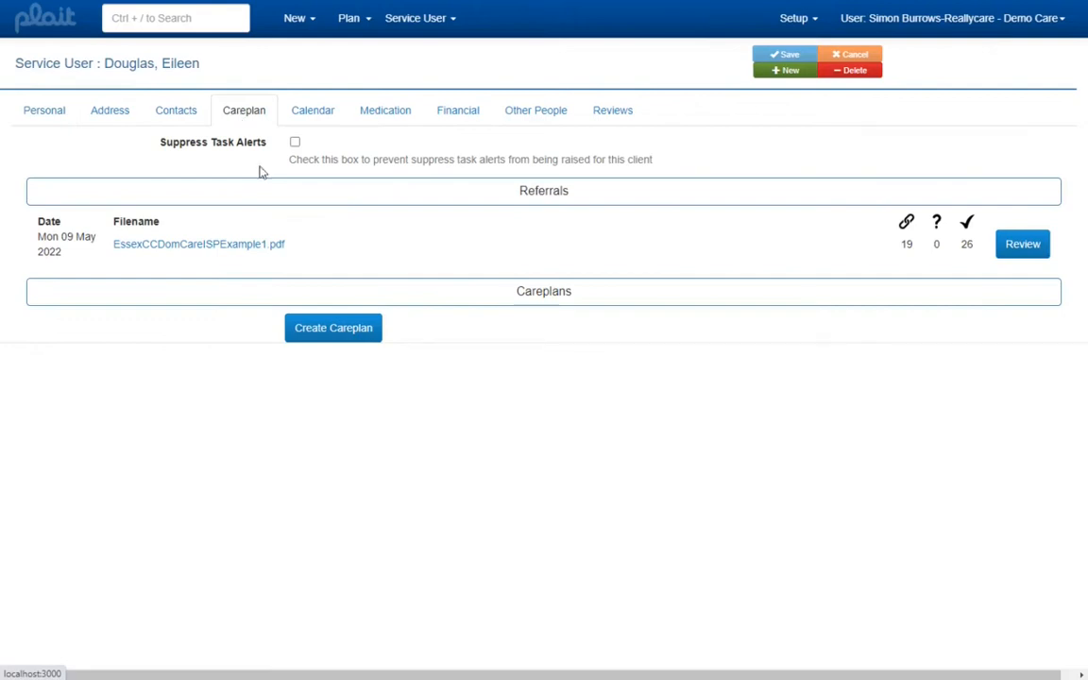
{"action": "left_click", "coordinate": [357, 327]}
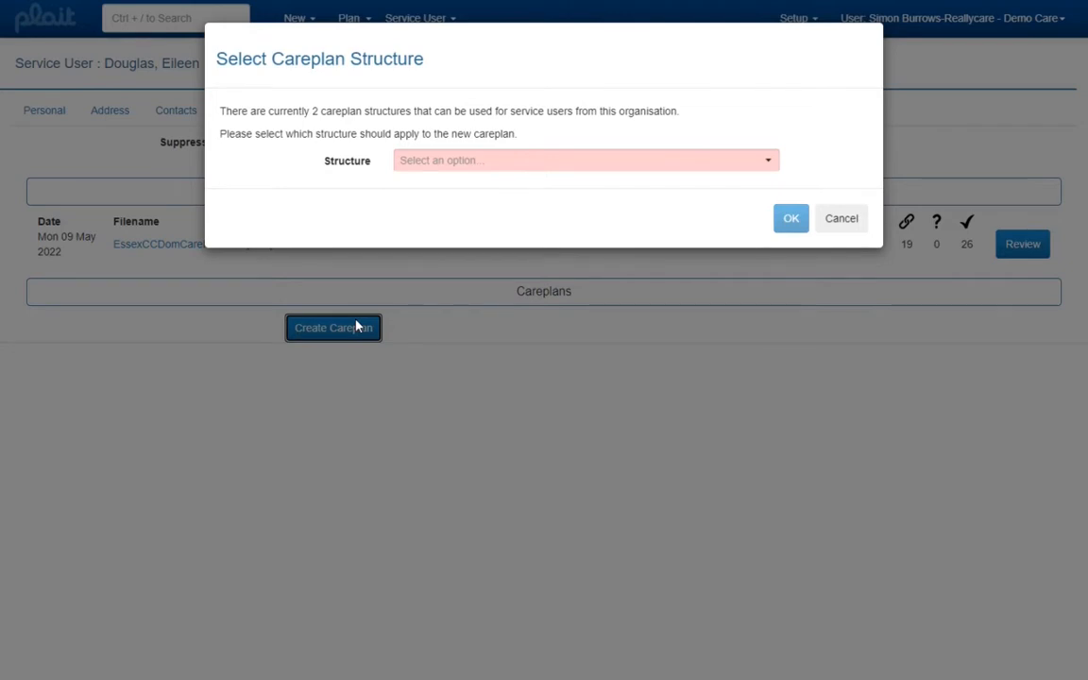
{"action": "left_click", "coordinate": [696, 160]}
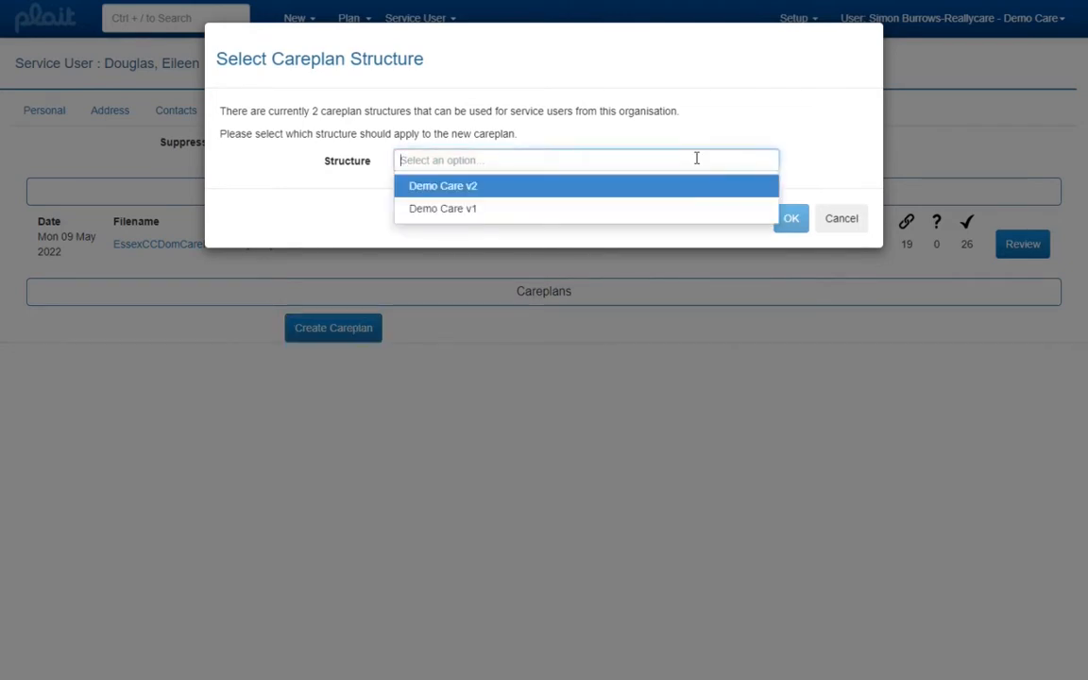
{"action": "left_click", "coordinate": [692, 185]}
{"action": "left_click", "coordinate": [790, 218]}
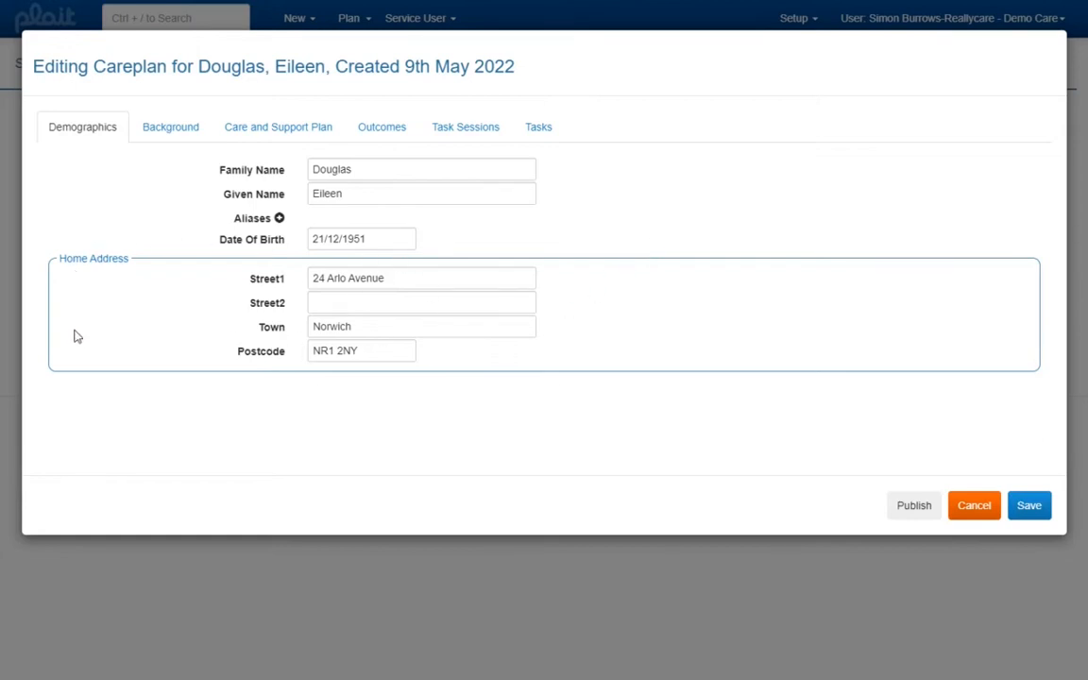
Review the careplan's home address section and the background details on living arrangements, mobility and physical health.
{"action": "left_click", "coordinate": [104, 269]}
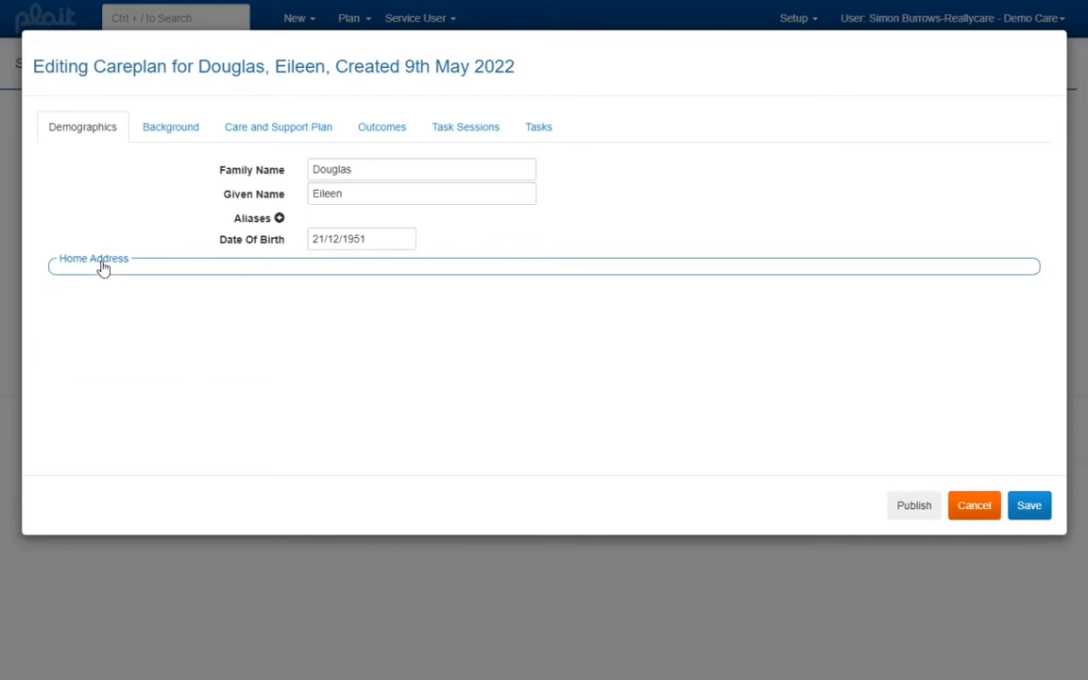
{"action": "left_click", "coordinate": [104, 269]}
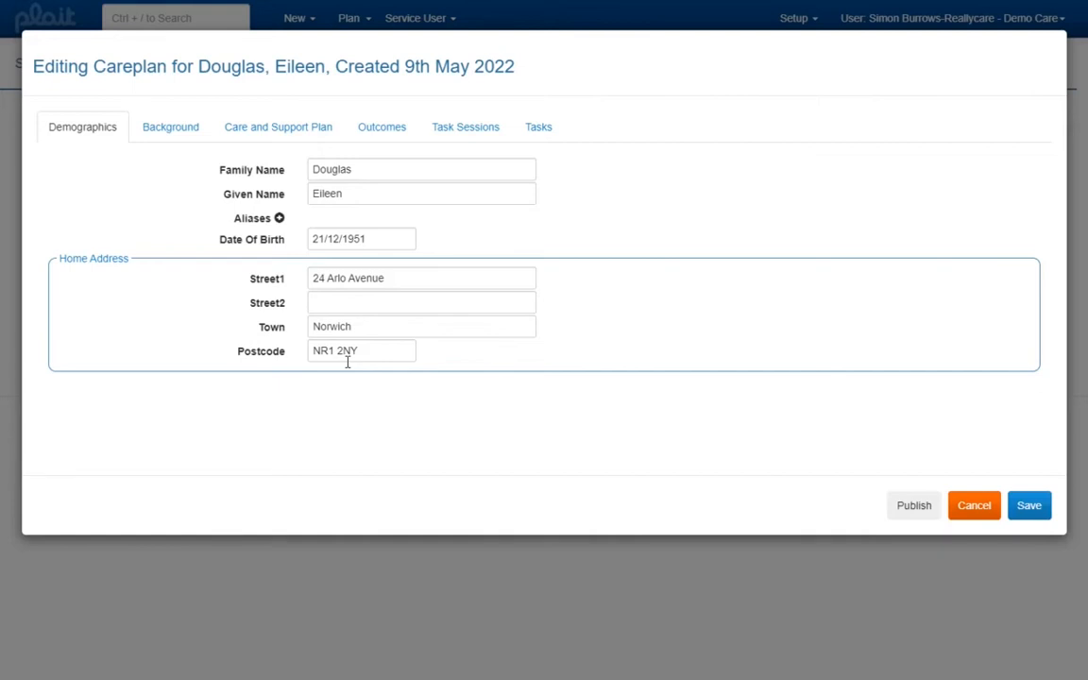
{"action": "left_click", "coordinate": [172, 135]}
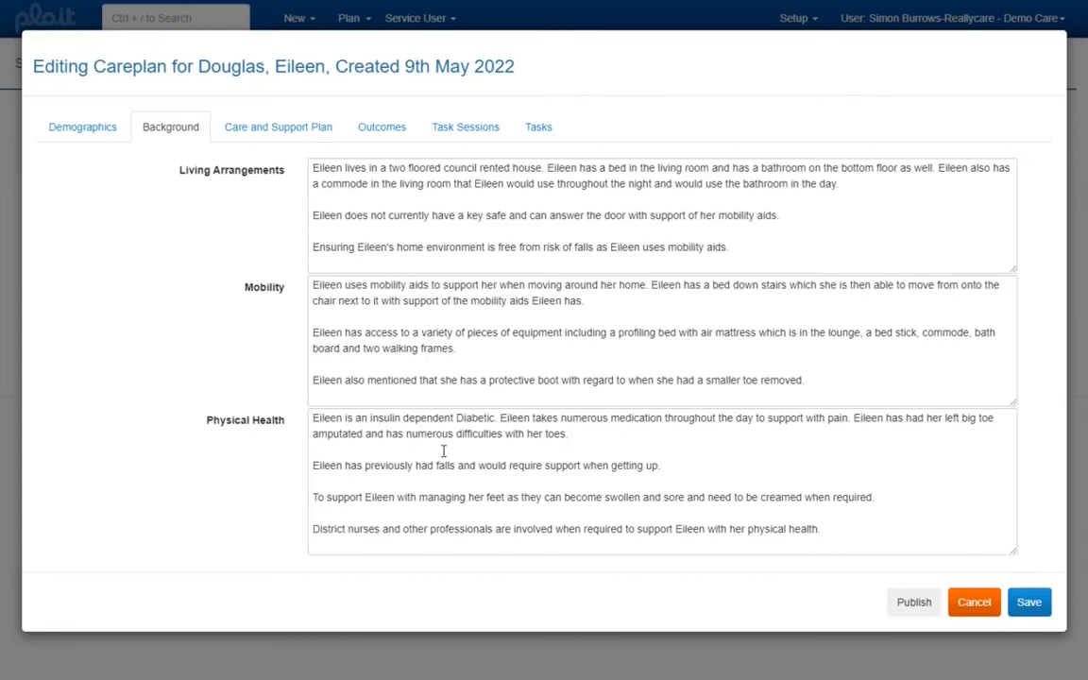
In the careplan's home address, move the existing street address to Street2 and enter the house name in Street1.
{"action": "left_click", "coordinate": [95, 129]}
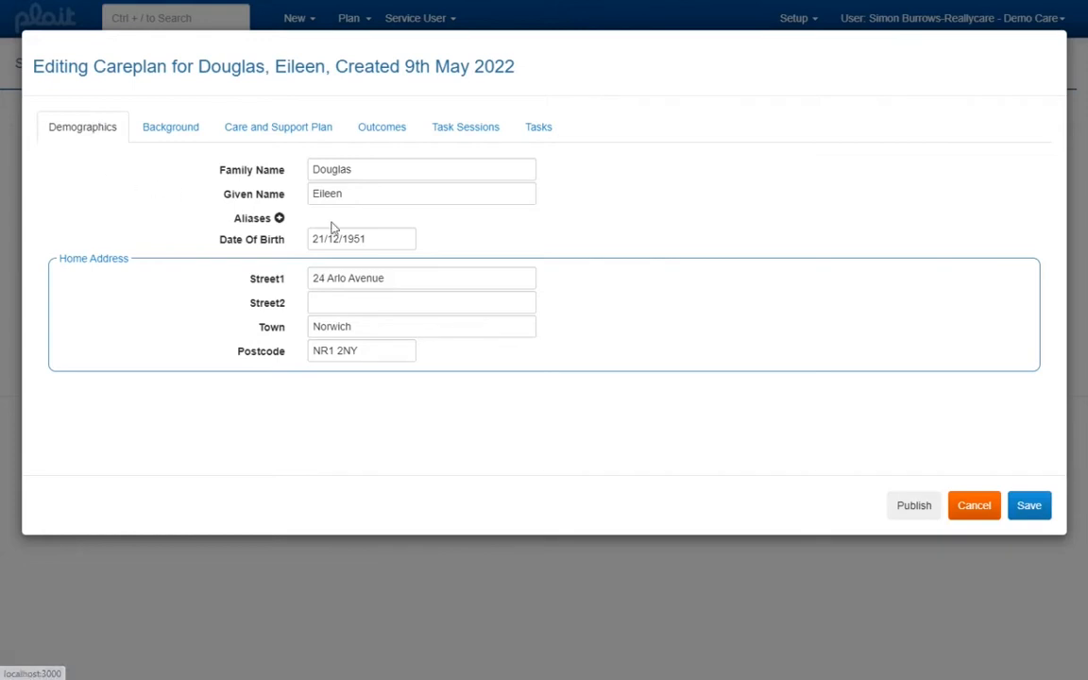
{"action": "left_click_drag", "start_coordinate": [396, 279], "coordinate": [315, 281]}
{"action": "key", "text": "ctrl+x"}
{"action": "key", "text": "Tab"}
{"action": "key", "text": "ctrl+v"}
{"action": "left_click", "coordinate": [328, 279]}
{"action": "type", "text": "Hy"}
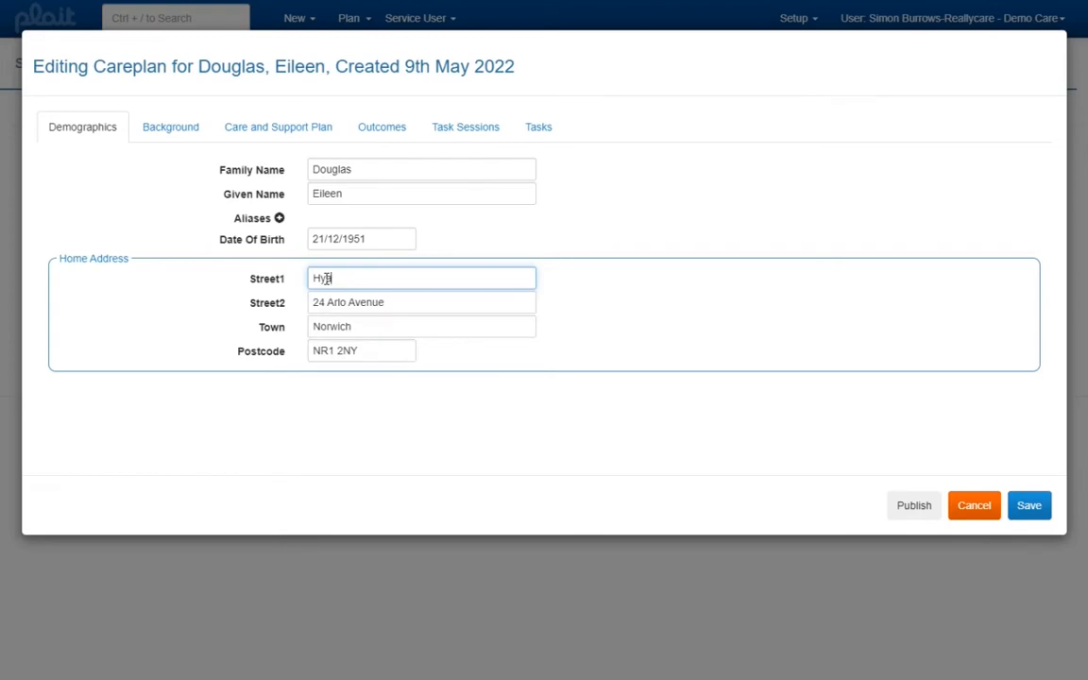
{"action": "type", "text": "acinth Cottage"}
Add two aliases to the demographics, entering one of the service user's alternative names in each.
{"action": "left_click", "coordinate": [280, 218]}
{"action": "left_click", "coordinate": [323, 219]}
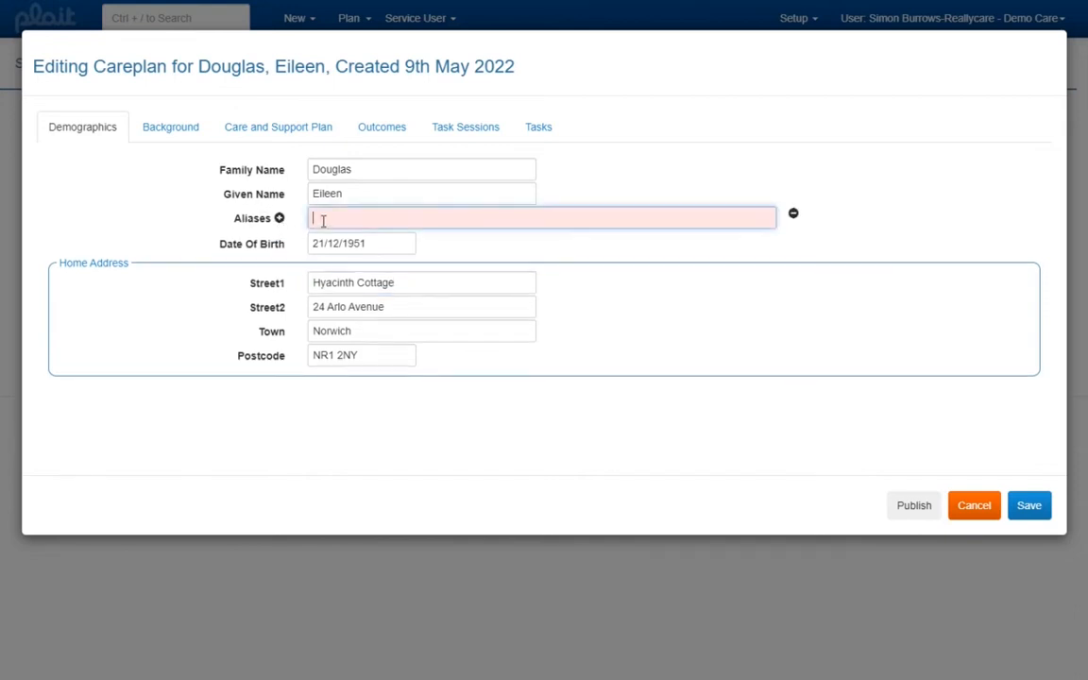
{"action": "type", "text": "Lena"}
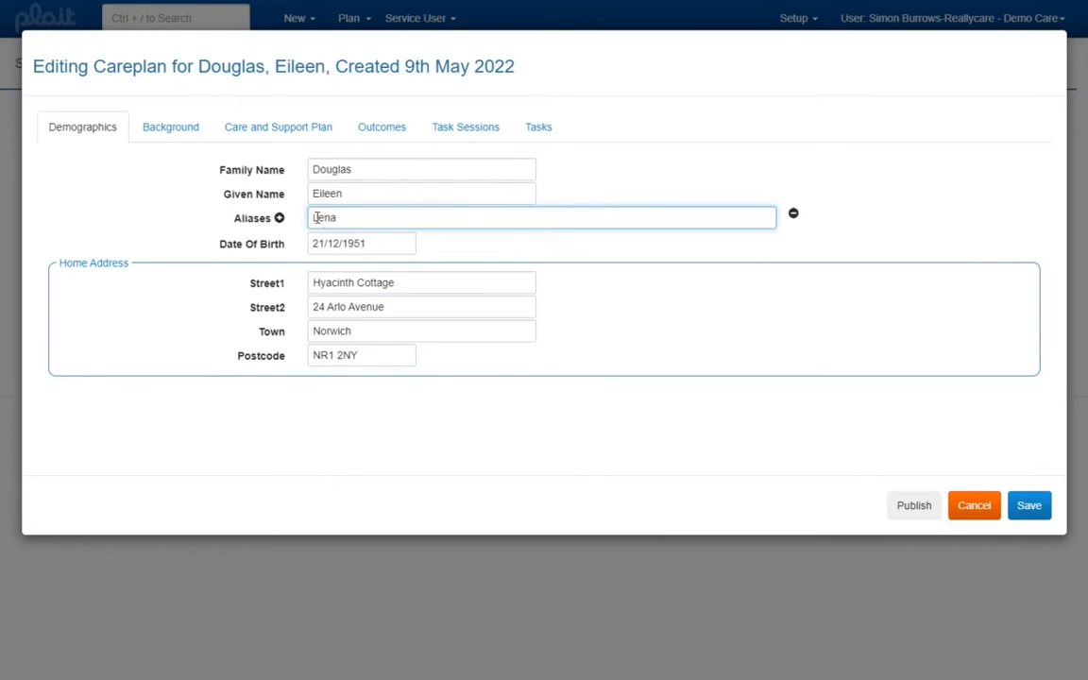
{"action": "left_click", "coordinate": [280, 218]}
{"action": "left_click", "coordinate": [332, 236]}
{"action": "type", "text": "Leeny"}
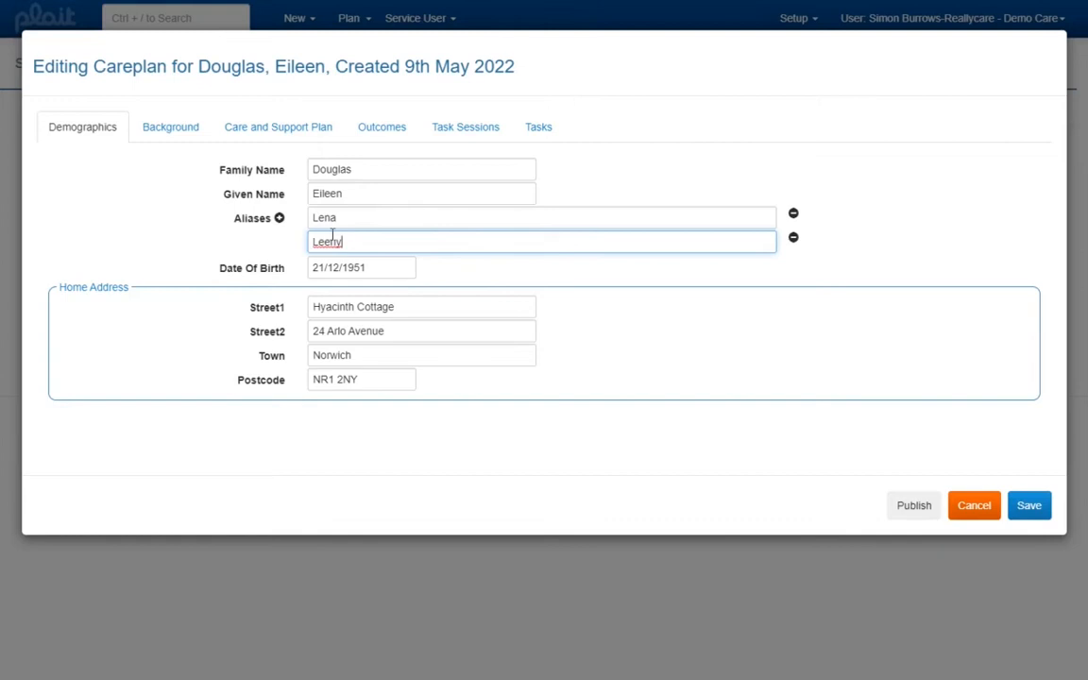
{"action": "left_click", "coordinate": [557, 328]}
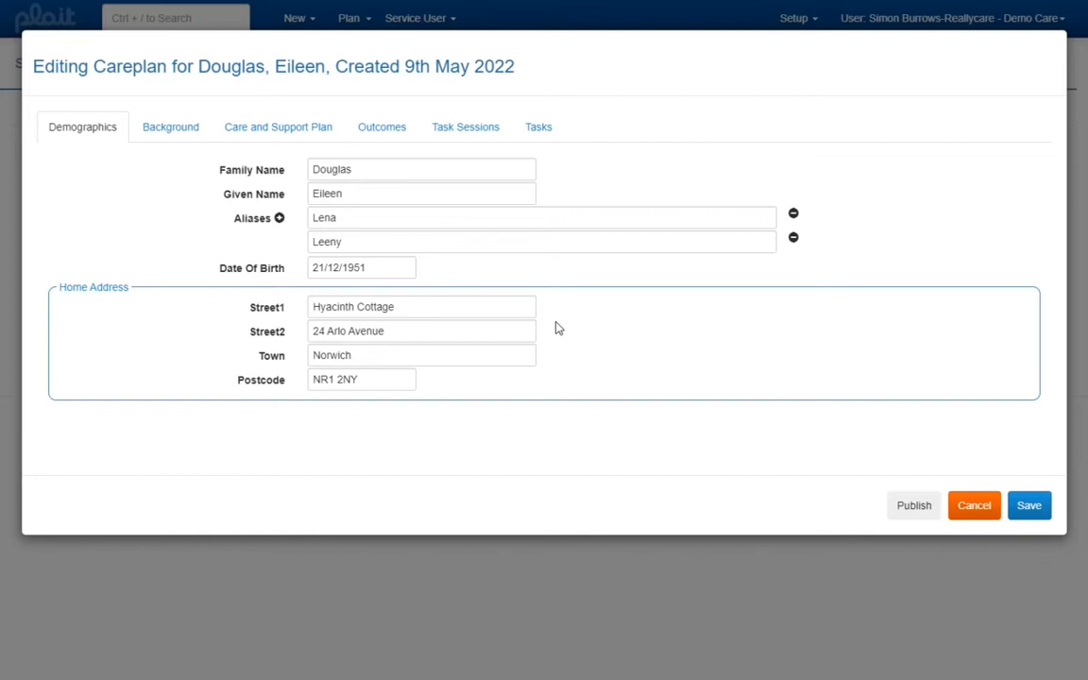
Add a need to the Care and Support Plan describing increasing social isolation since her husband's death, with importance 1.
{"action": "left_click", "coordinate": [295, 135]}
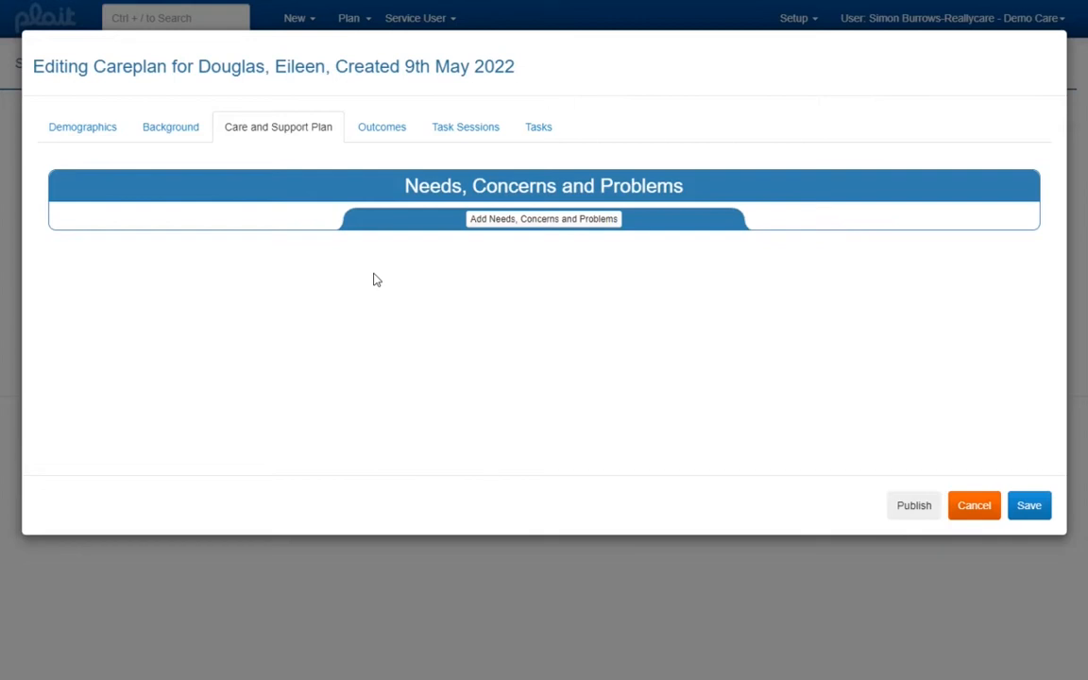
{"action": "left_click", "coordinate": [451, 189]}
{"action": "left_click", "coordinate": [452, 189]}
{"action": "left_click", "coordinate": [518, 220]}
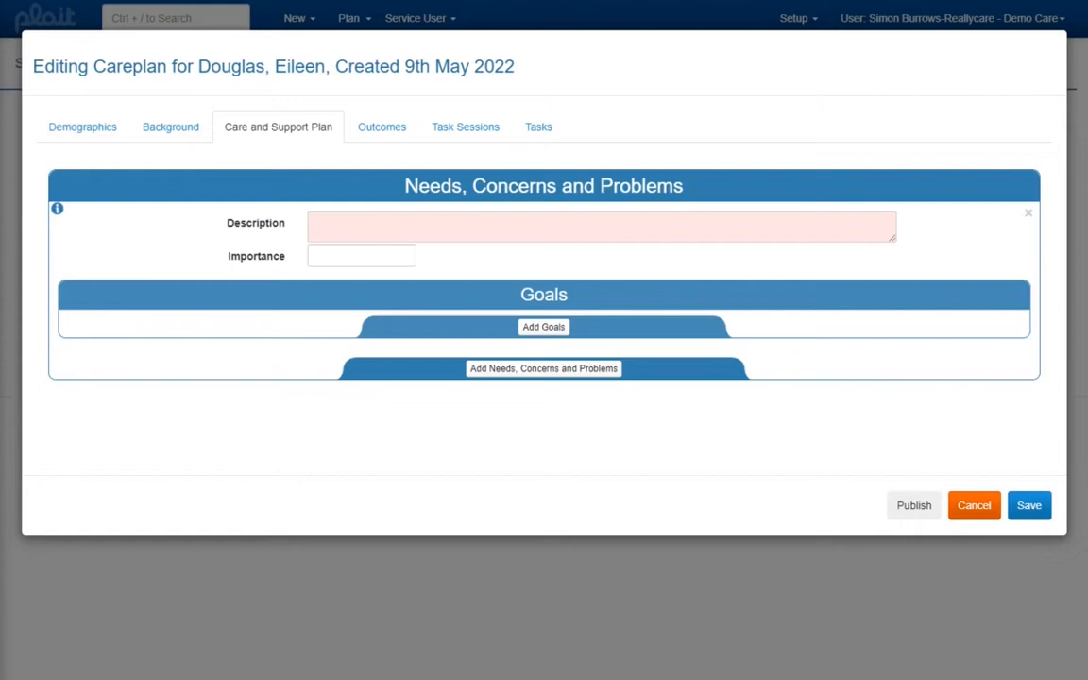
{"action": "left_click", "coordinate": [437, 221]}
{"action": "key", "text": "ctrl+v"}
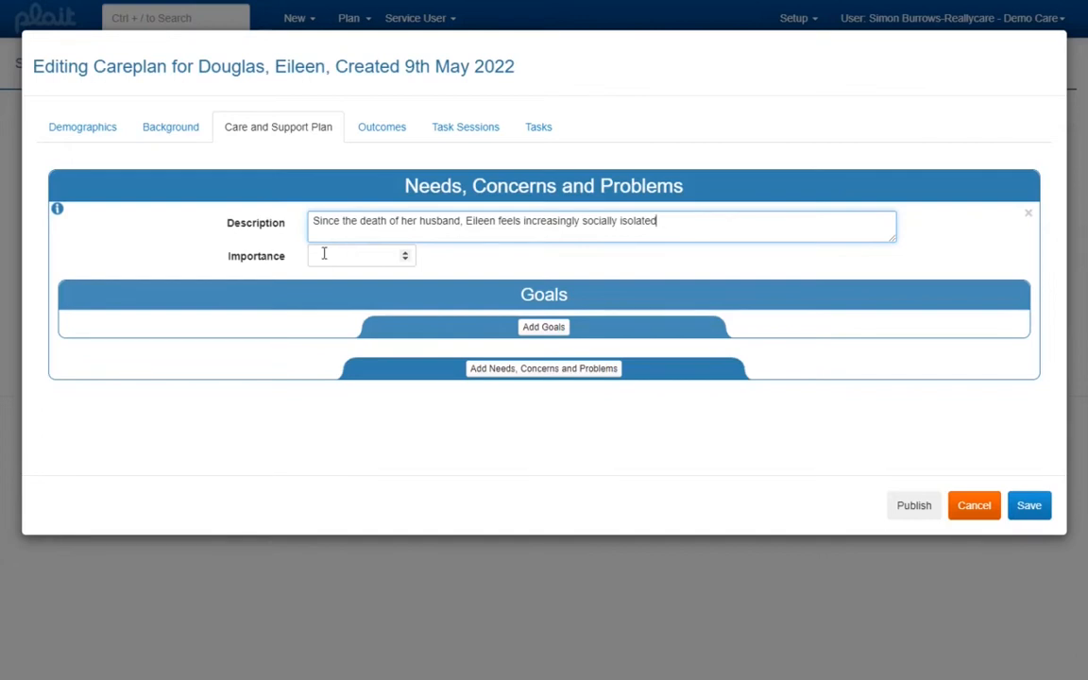
{"action": "left_click", "coordinate": [405, 252]}
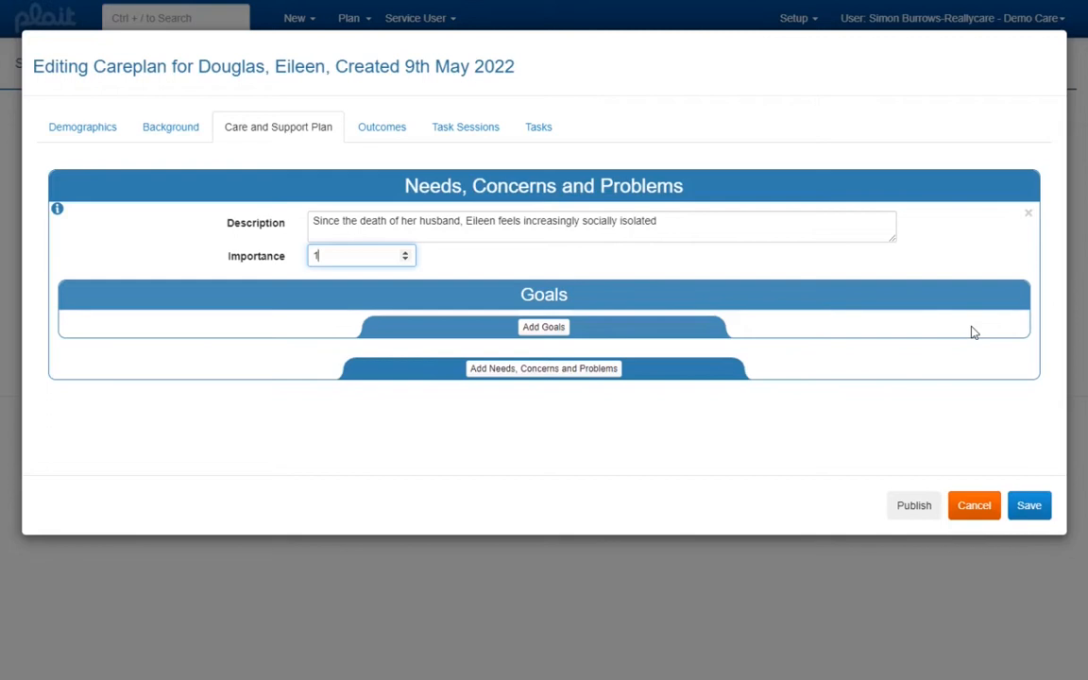
Add two goals to the need: receiving friends and neighbours in her home, and "Be able to socialise outside of the home".
{"action": "left_click", "coordinate": [544, 328]}
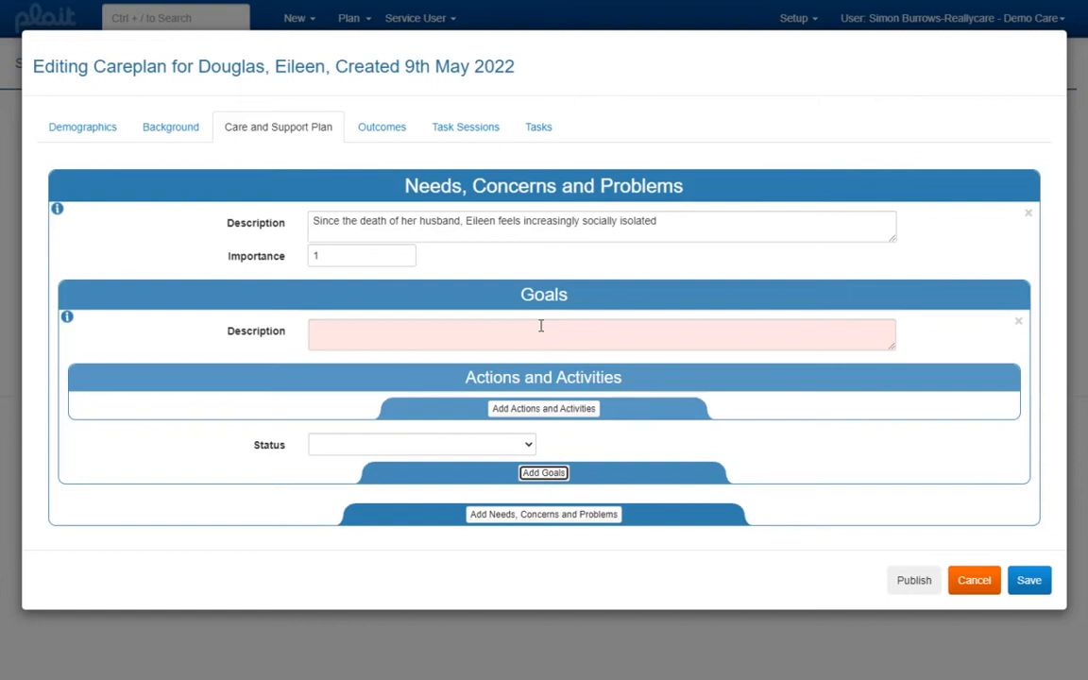
{"action": "left_click", "coordinate": [601, 334]}
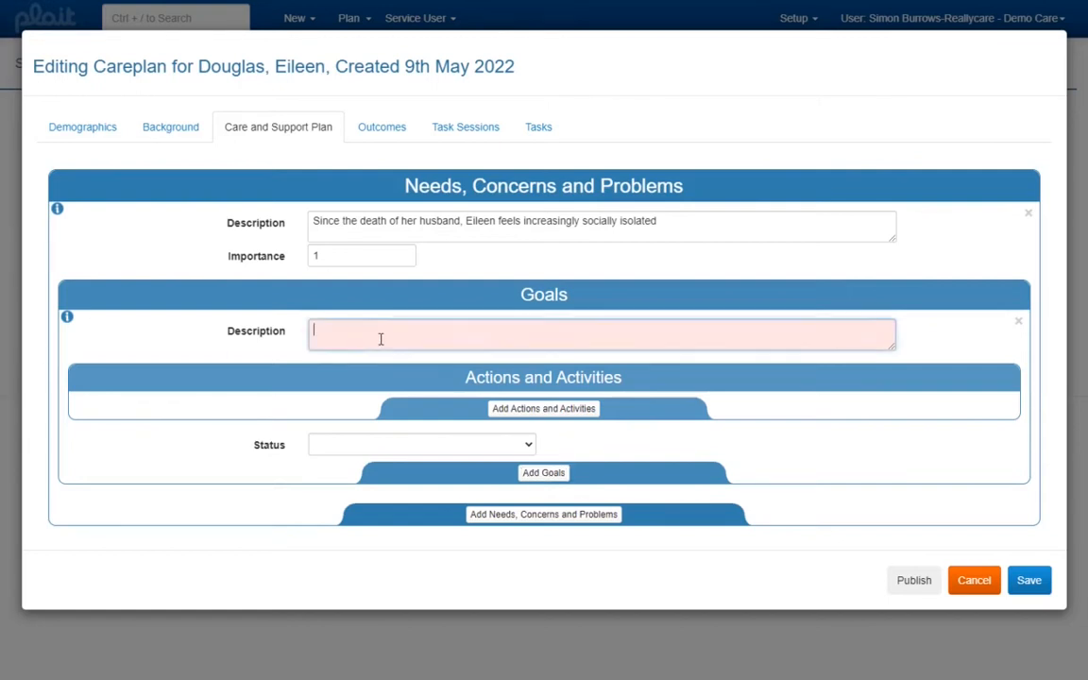
{"action": "key", "text": "ctrl+v"}
{"action": "key", "text": "alt+Tab"}
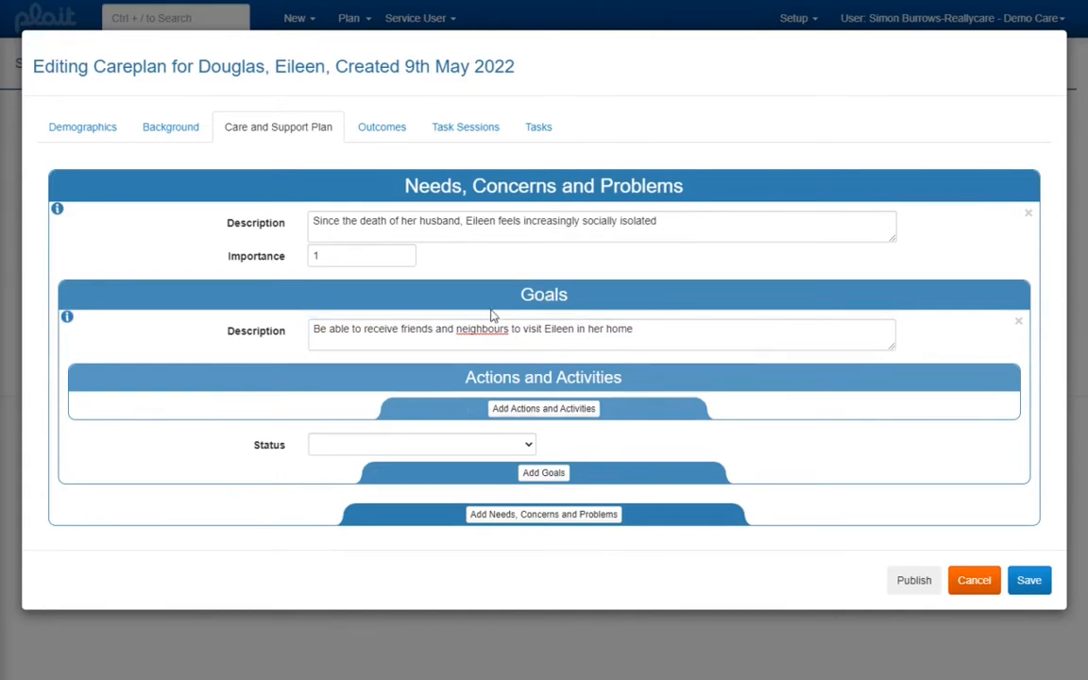
{"action": "left_click", "coordinate": [547, 473]}
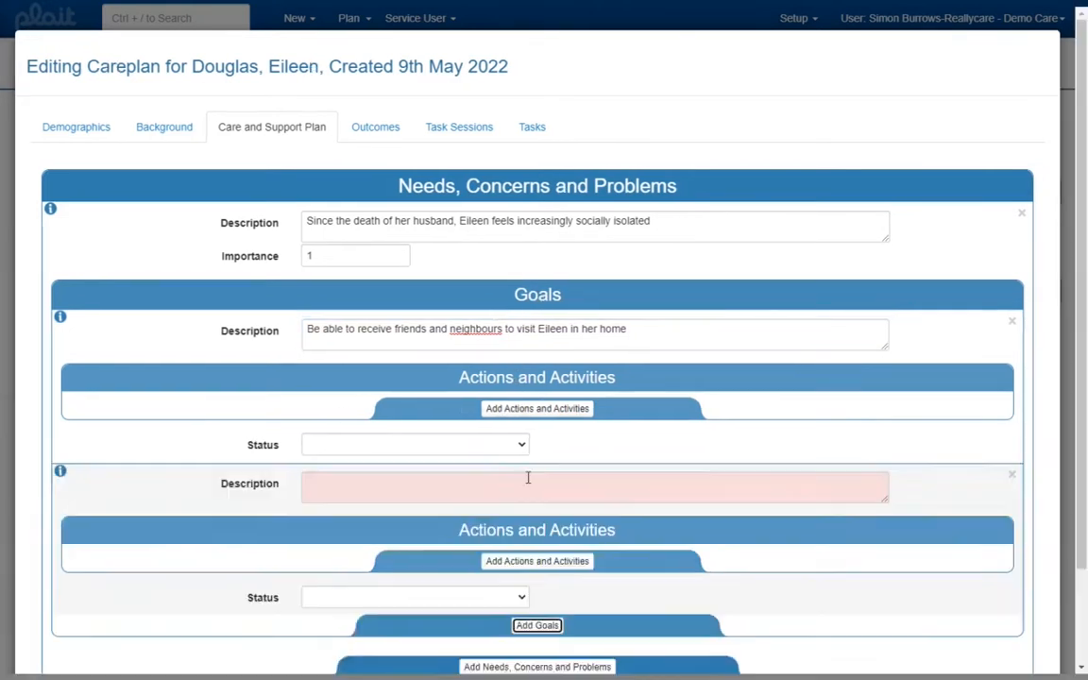
{"action": "left_click", "coordinate": [459, 489]}
{"action": "key", "text": "ctrl+v"}
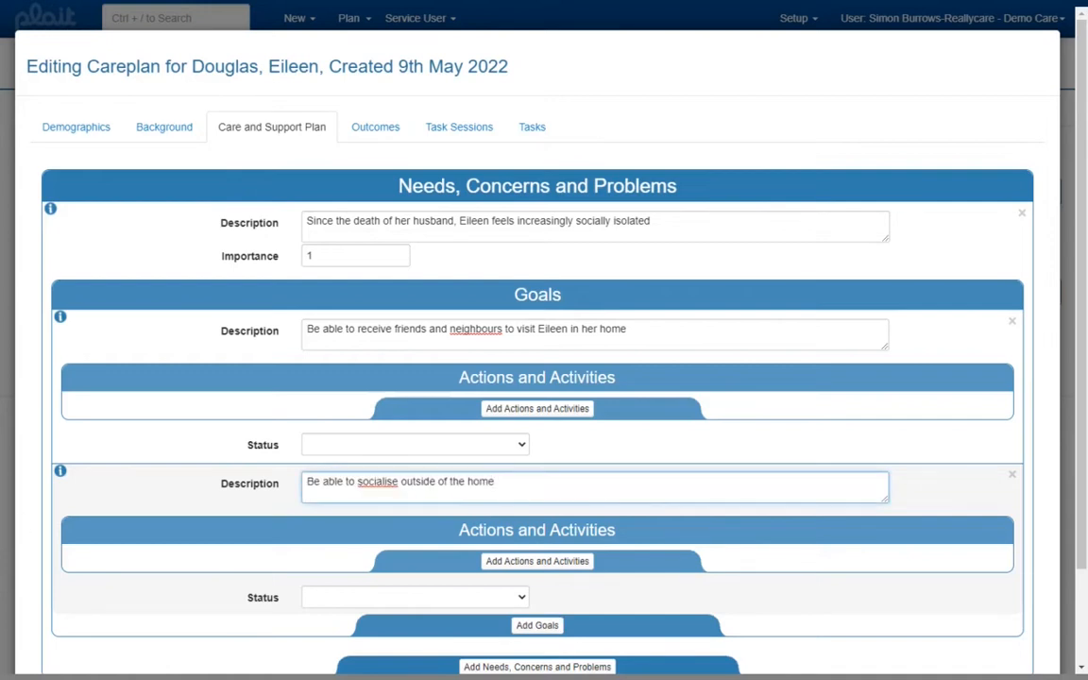
Add three actions to the first goal: helping coordinate with potential visitors, "Keep the house tidy" and "Ensure that the kitchen is suitably stocked for visitors".
{"action": "key", "text": "alt+Tab"}
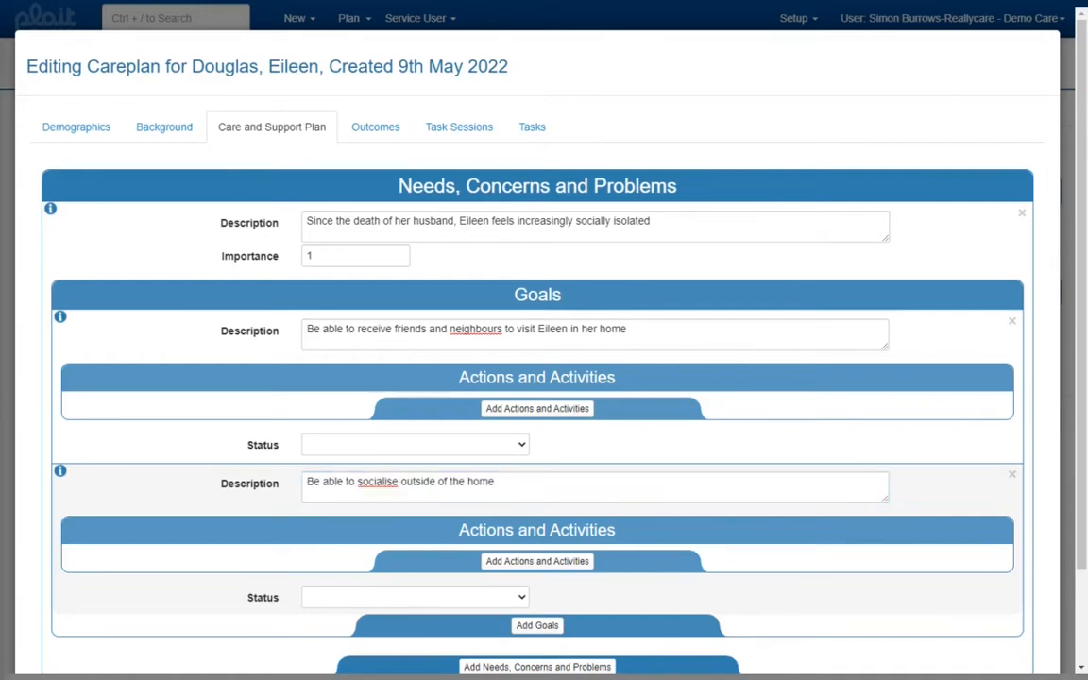
{"action": "left_click", "coordinate": [525, 411]}
{"action": "left_click", "coordinate": [510, 418]}
{"action": "key", "text": "ctrl+v"}
{"action": "key", "text": "alt+Tab"}
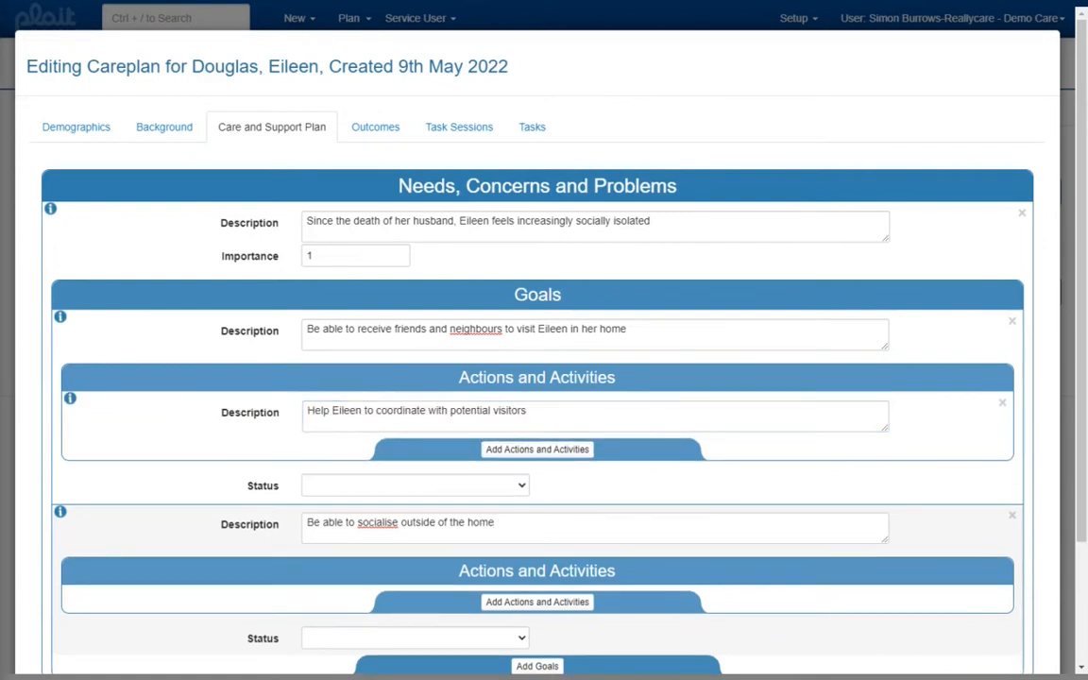
{"action": "left_click", "coordinate": [539, 450]}
{"action": "left_click", "coordinate": [459, 460]}
{"action": "key", "text": "ctrl+v"}
{"action": "key", "text": "alt+Tab"}
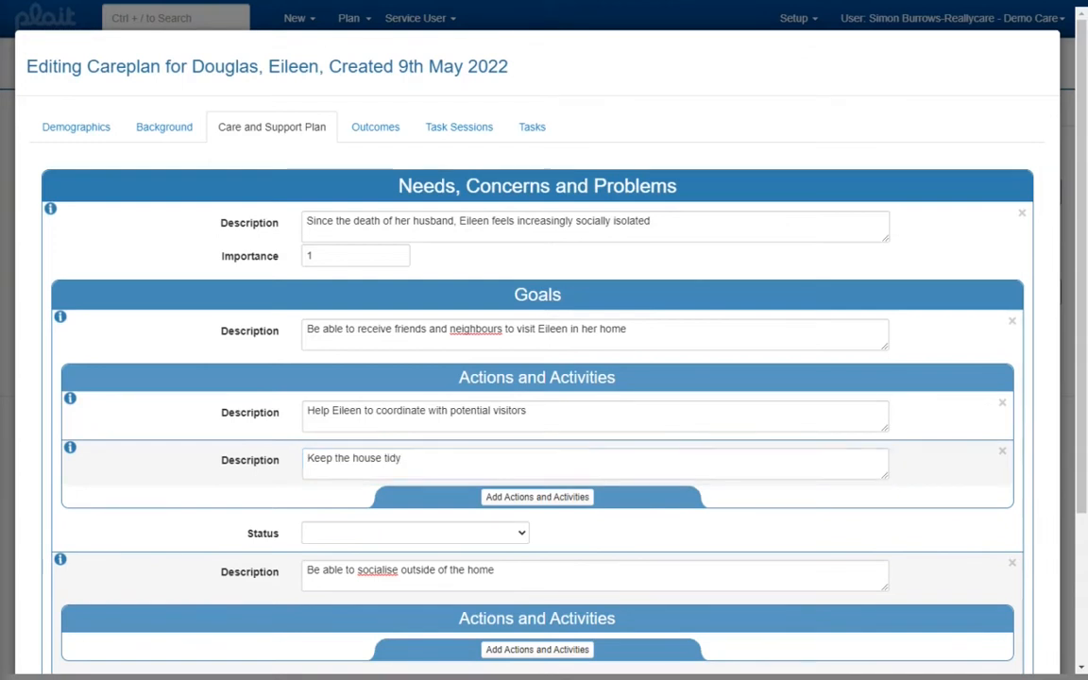
{"action": "left_click", "coordinate": [537, 497]}
{"action": "left_click", "coordinate": [408, 512]}
{"action": "key", "text": "ctrl+v"}
Add two actions to the second goal: offering to accompany her to the community centre on Mondays and Fridays, and "Regular neighbourhood walks".
{"action": "key", "text": "alt+Tab"}
{"action": "scroll", "coordinate": [670, 420], "scroll_direction": "down", "scroll_amount": 3}
{"action": "left_click", "coordinate": [526, 500]}
{"action": "left_click", "coordinate": [478, 510]}
{"action": "key", "text": "ctrl+v"}
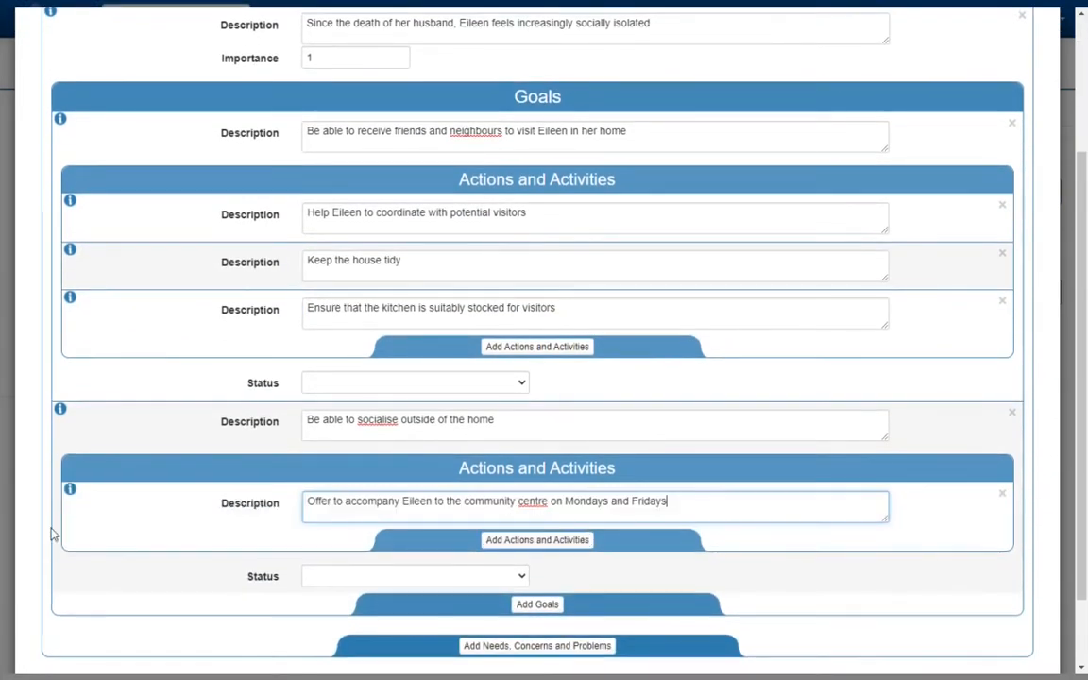
{"action": "key", "text": "alt+Tab"}
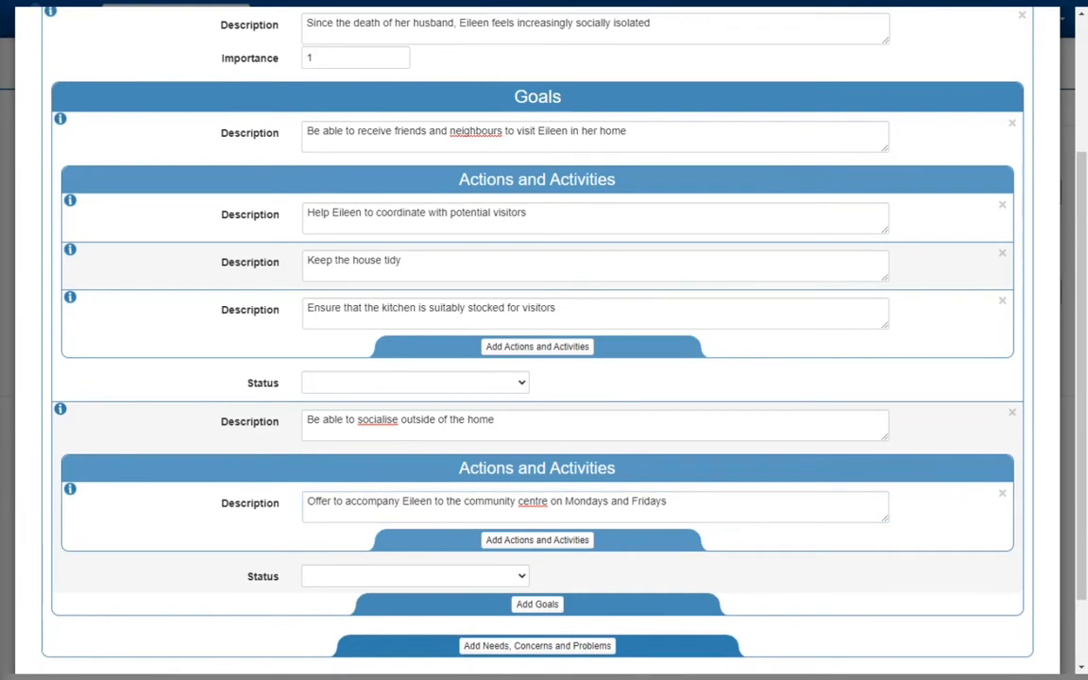
{"action": "left_click", "coordinate": [498, 548]}
{"action": "left_click", "coordinate": [495, 555]}
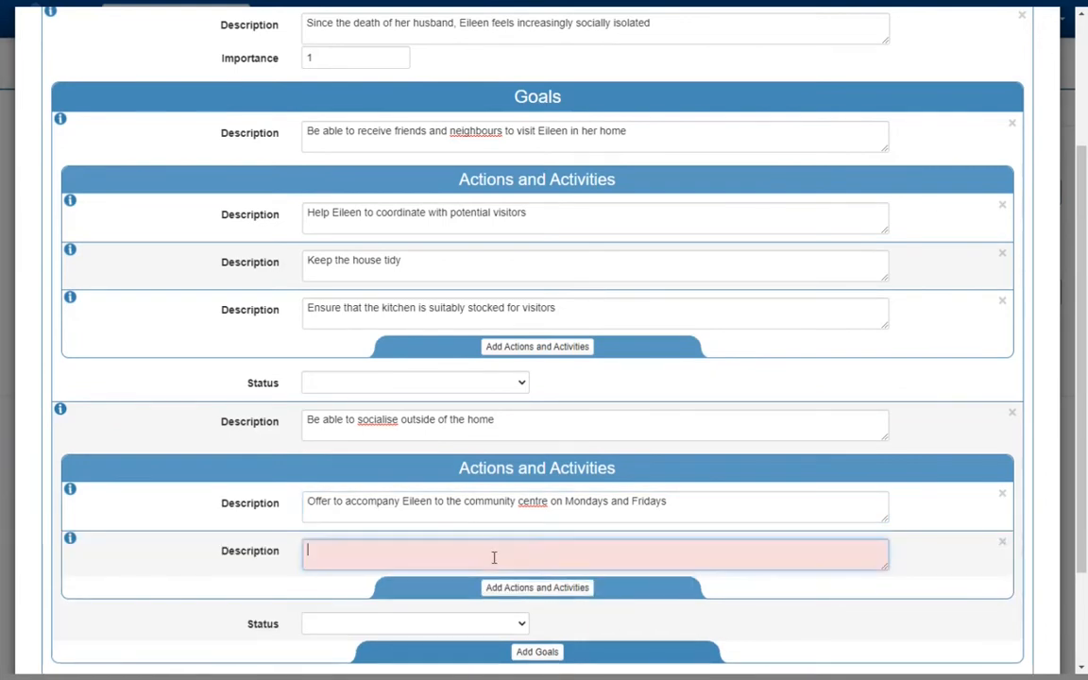
{"action": "key", "text": "ctrl+v"}
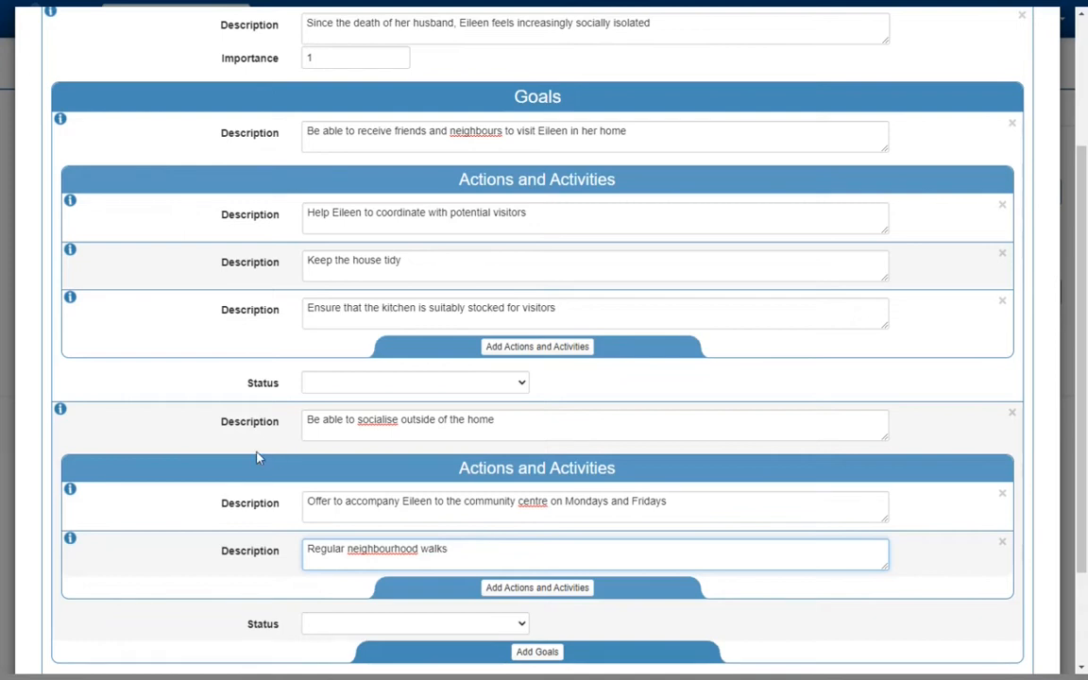
Check the plan path of the first goal's second action and of the second goal's first action.
{"action": "mouse_move", "coordinate": [71, 249]}
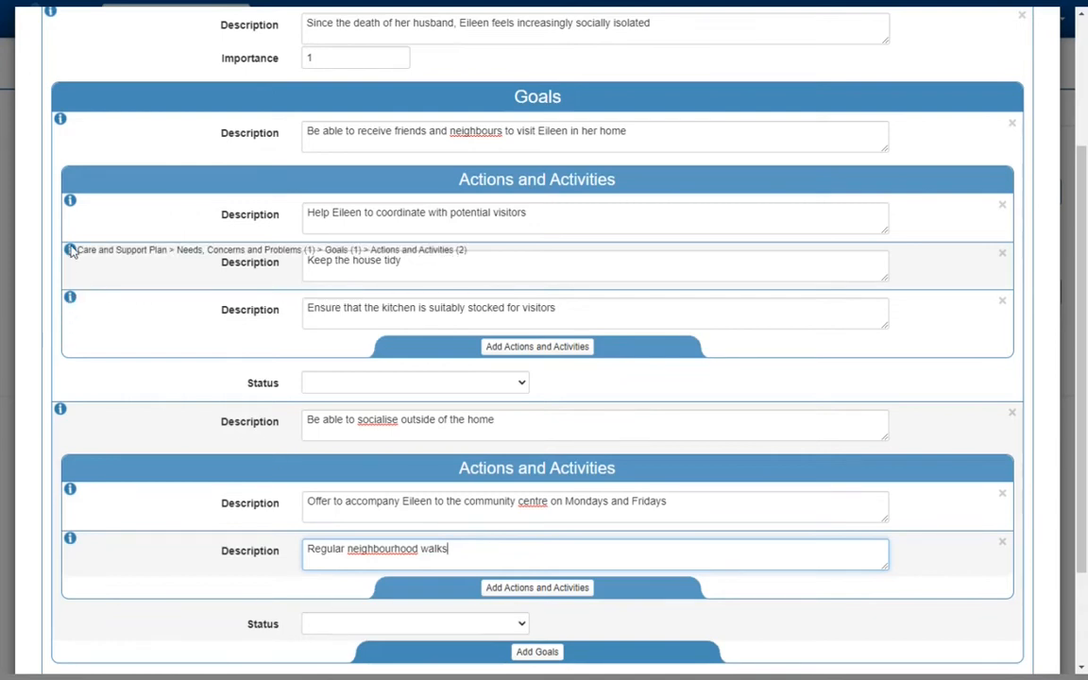
{"action": "mouse_move", "coordinate": [71, 490]}
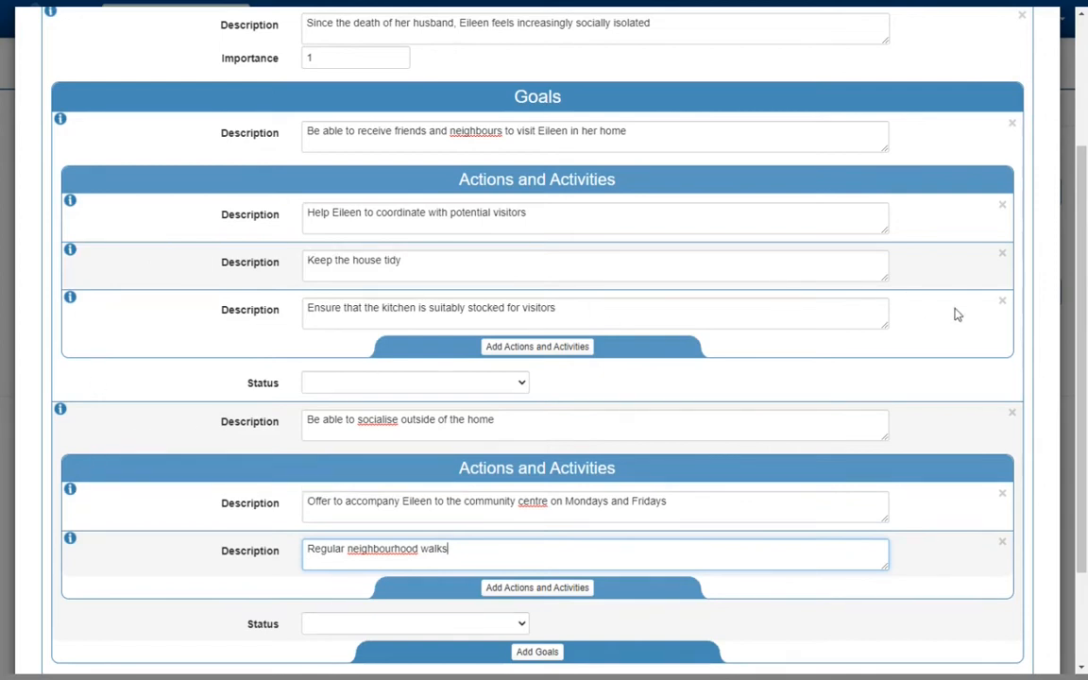
{"action": "left_click_drag", "start_coordinate": [936, 316], "coordinate": [942, 267]}
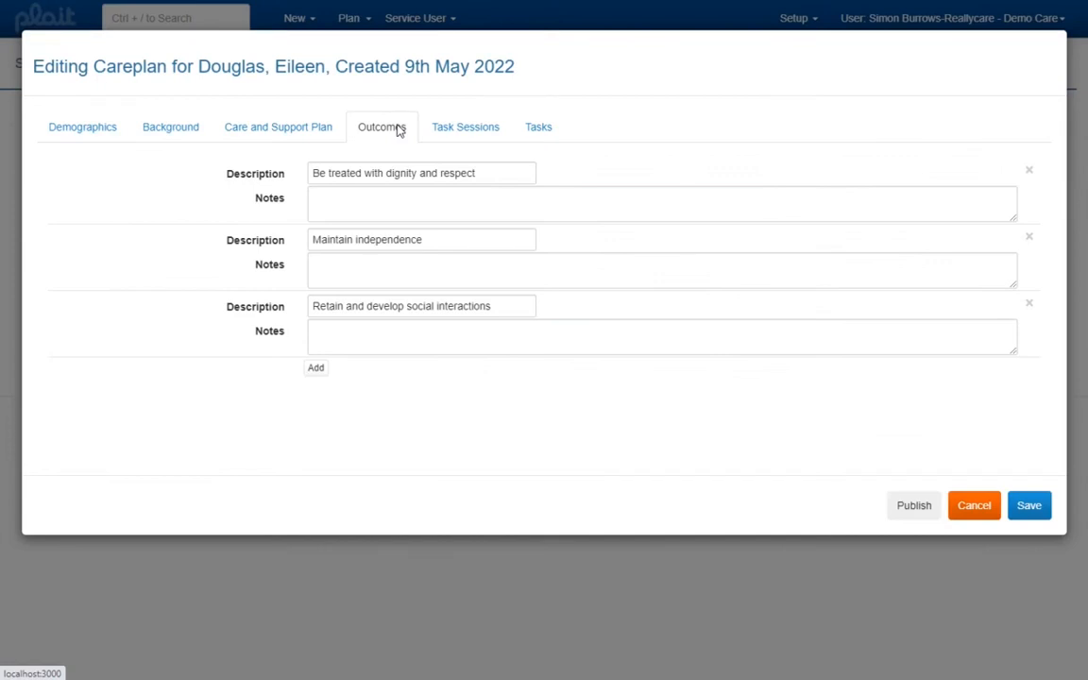
Enter the note "All personal care to be performed by female care workers" for the outcome "Be treated with dignity and respect".
{"action": "left_click", "coordinate": [399, 131]}
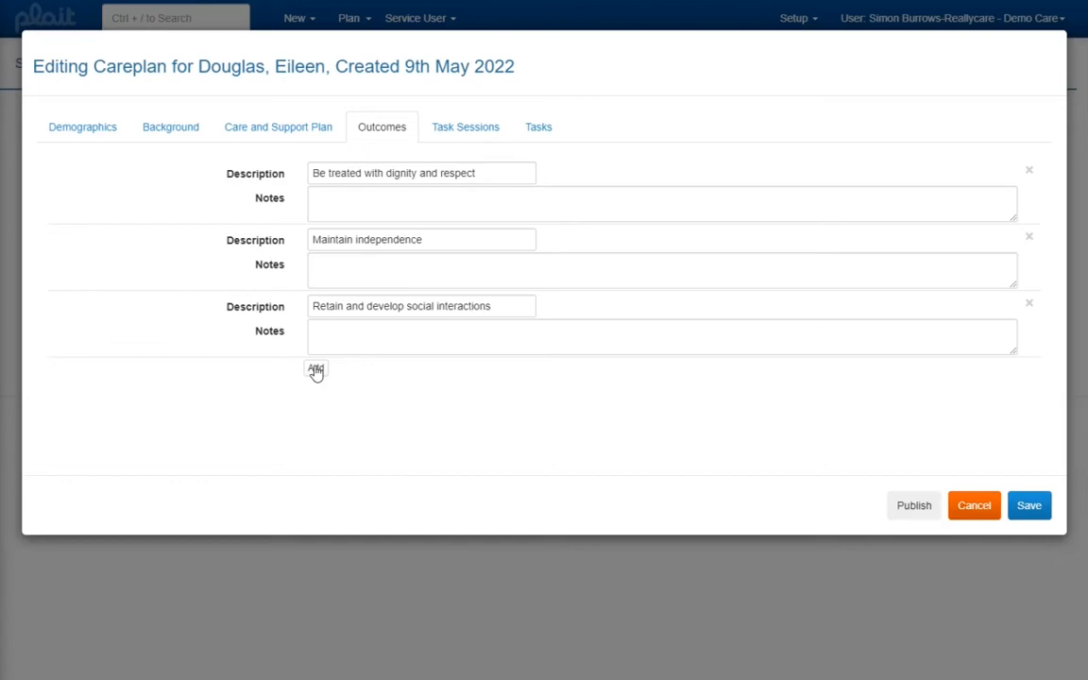
{"action": "left_click", "coordinate": [357, 210]}
{"action": "type", "text": "All personal care to be performed by female care workers"}
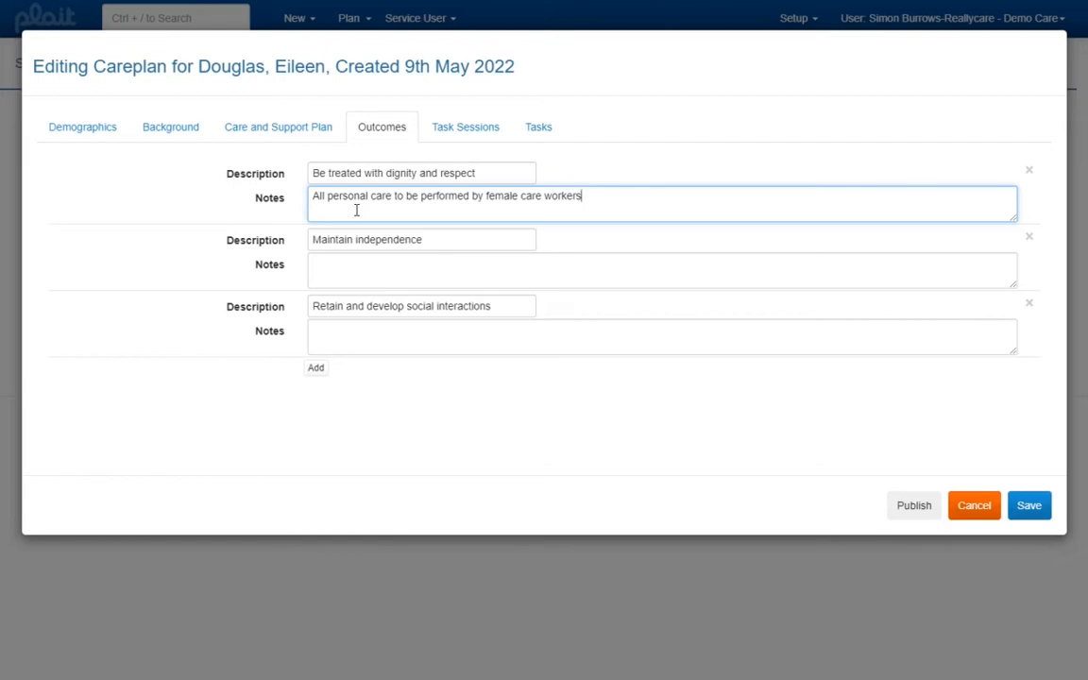
{"action": "left_click", "coordinate": [546, 244]}
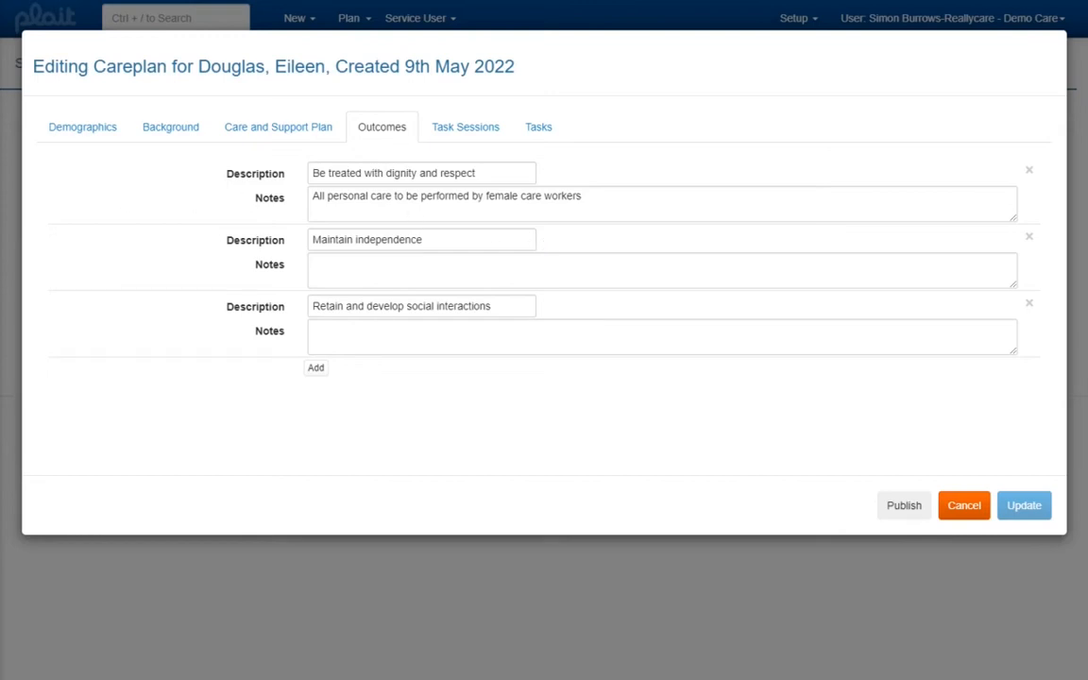
Set up the careplan's task sessions by copying the medication slots, discarding any blank session.
{"action": "left_click", "coordinate": [460, 135]}
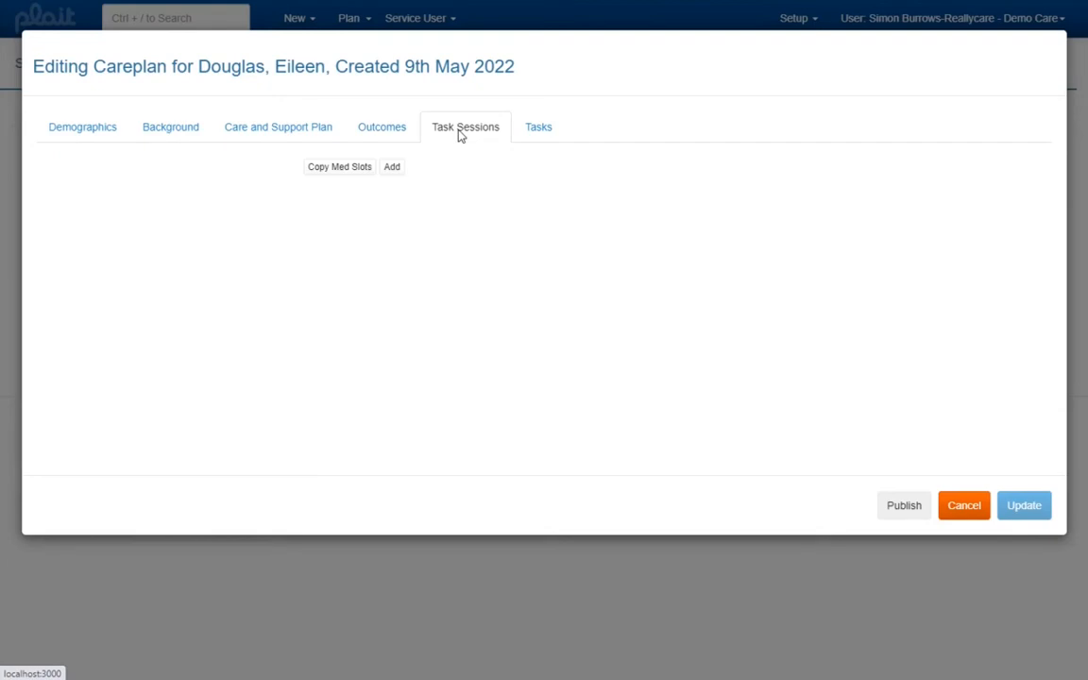
{"action": "left_click", "coordinate": [394, 168]}
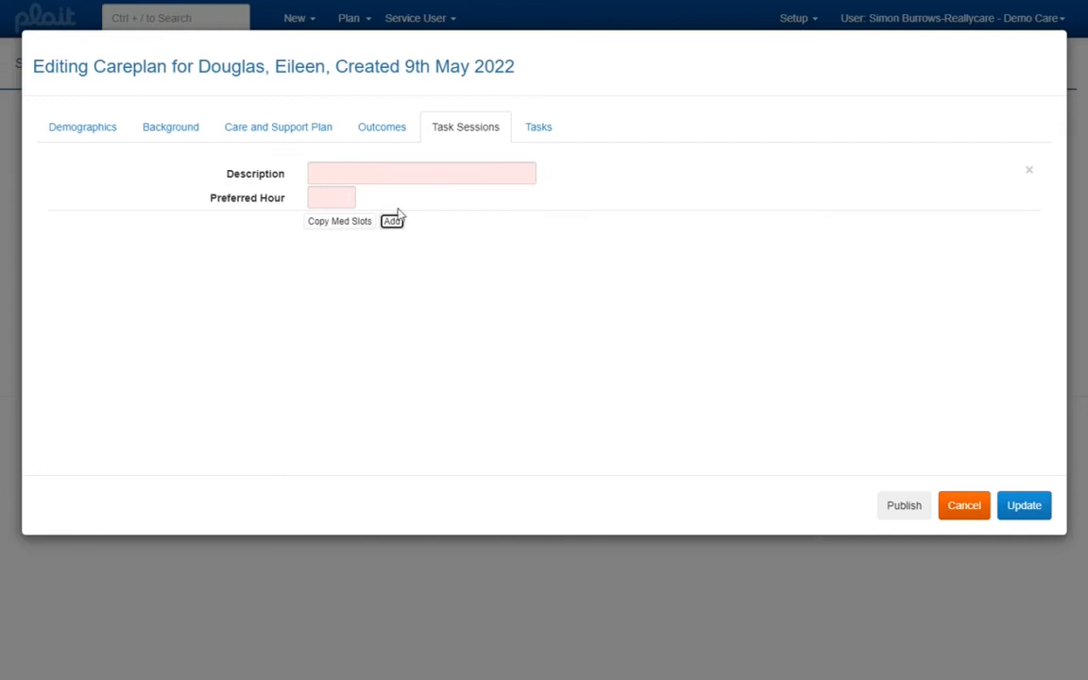
{"action": "left_click", "coordinate": [1029, 170]}
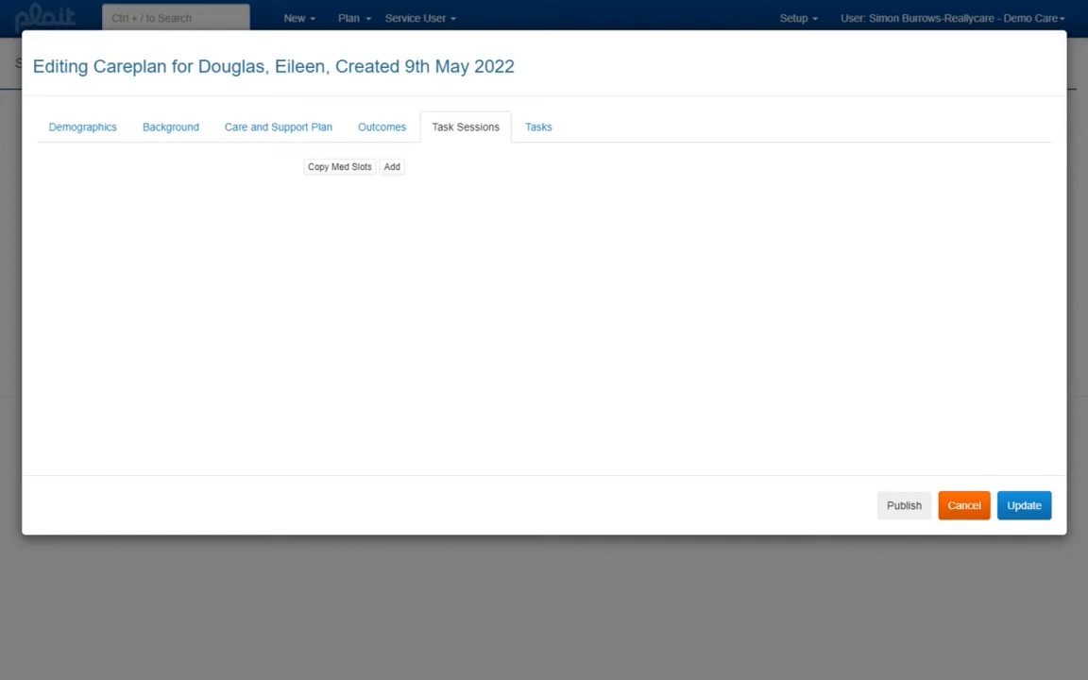
{"action": "left_click", "coordinate": [335, 171]}
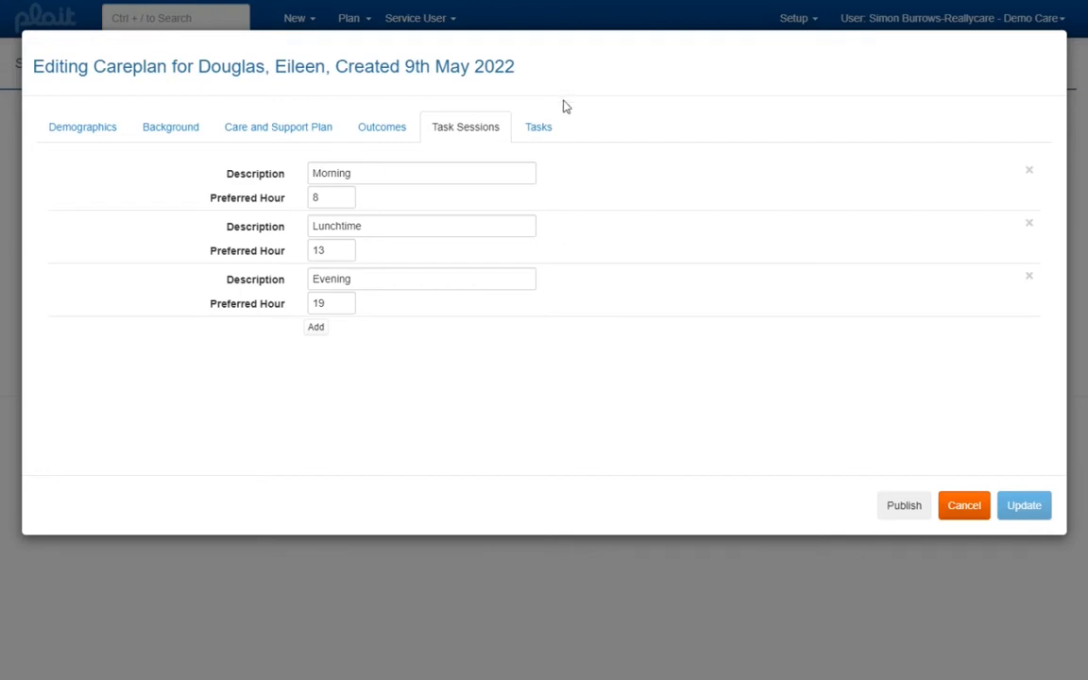
Enter the note "Beware of the dog!" for the "Arrive Safely" task.
{"action": "left_click", "coordinate": [553, 132]}
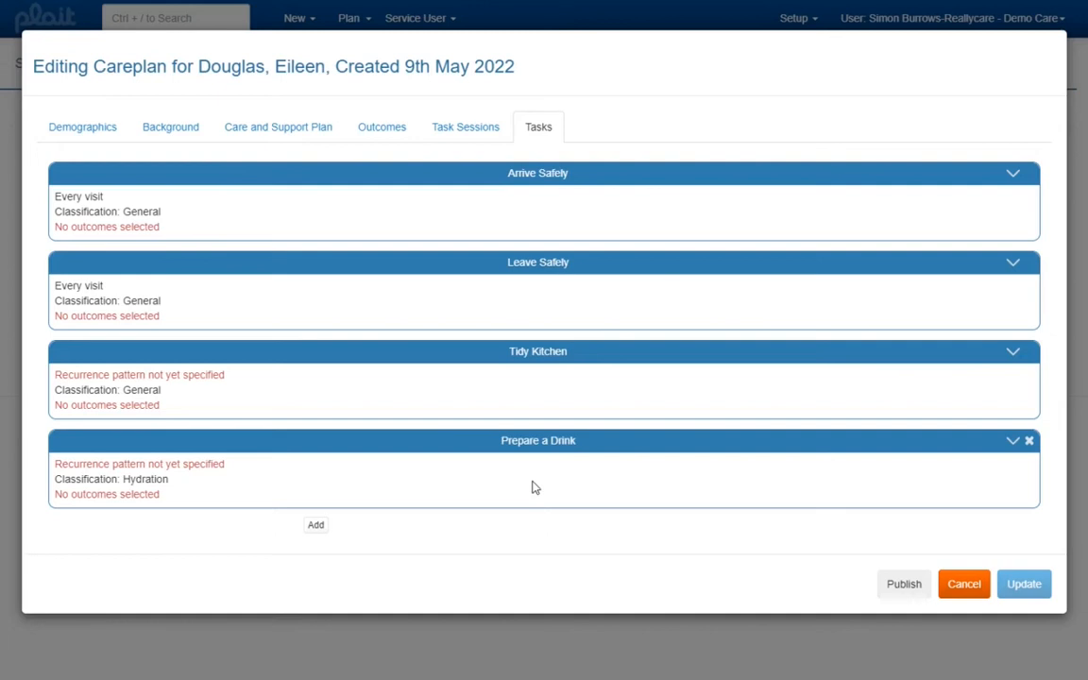
{"action": "left_click", "coordinate": [543, 177]}
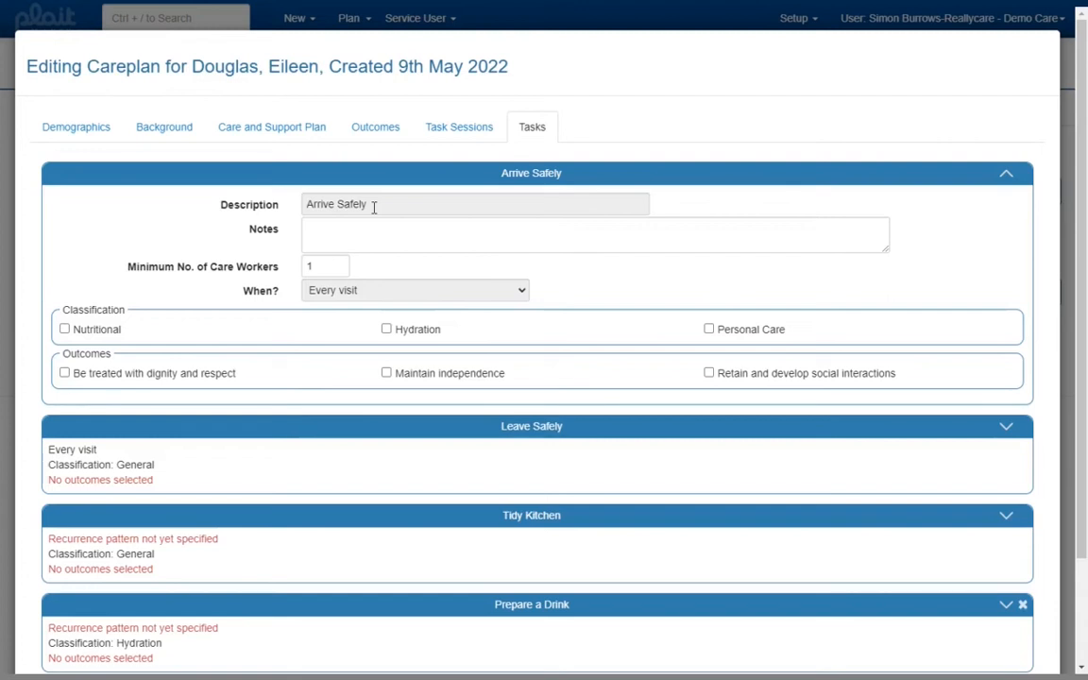
{"action": "left_click", "coordinate": [365, 235]}
{"action": "type", "text": "Beware of the dog!"}
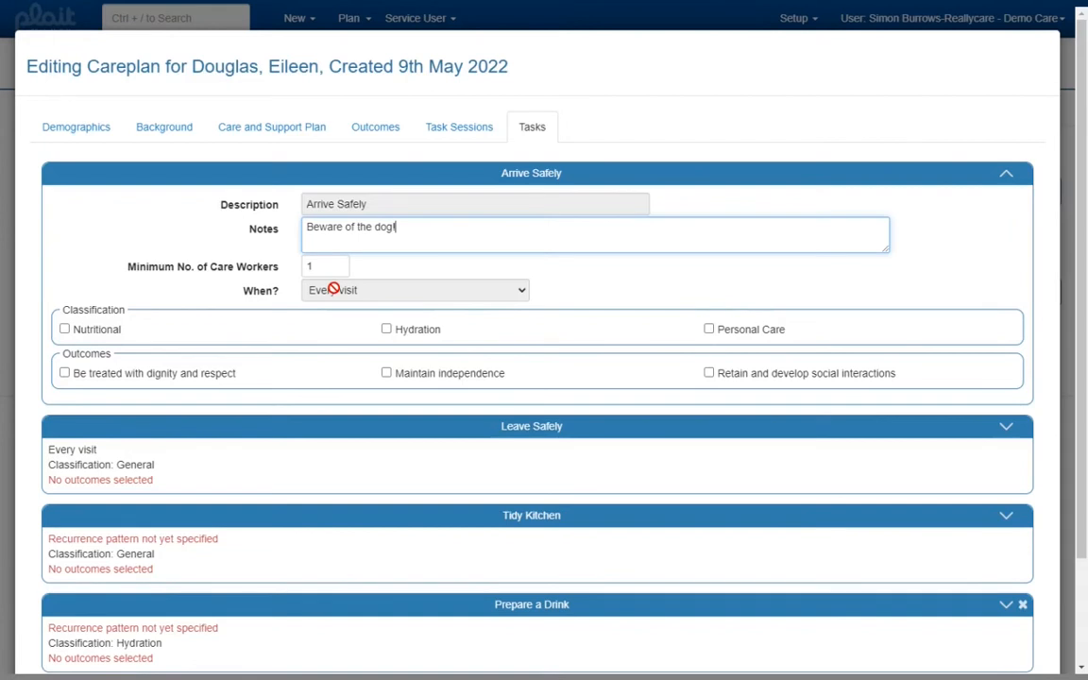
Schedule "Tidy Kitchen" with a recurrence pattern in the Morning session every 2 days, and link it to the outcome "Retain and develop social interactions".
{"action": "left_click", "coordinate": [522, 520]}
{"action": "scroll", "coordinate": [510, 384], "scroll_direction": "down", "scroll_amount": 1}
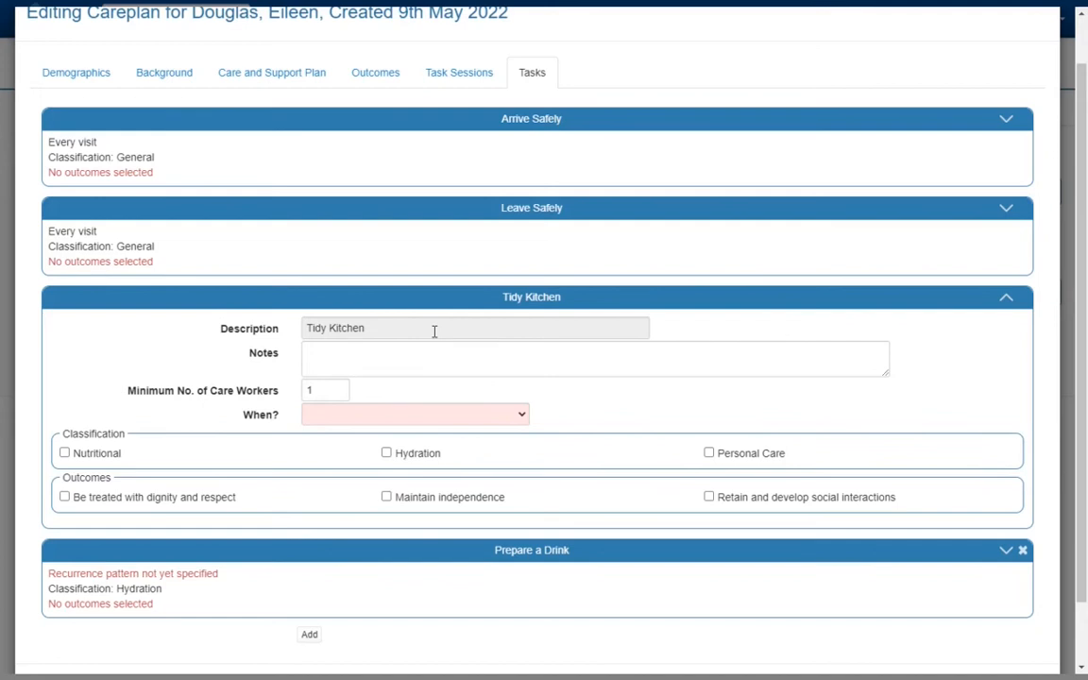
{"action": "left_click", "coordinate": [387, 421]}
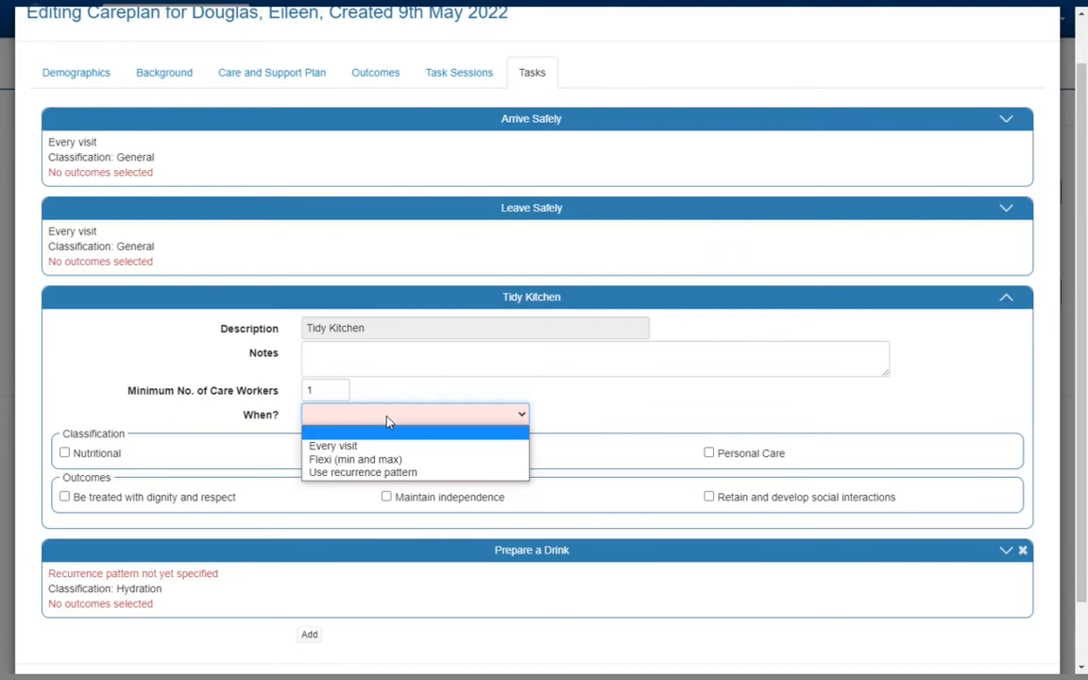
{"action": "left_click", "coordinate": [388, 473]}
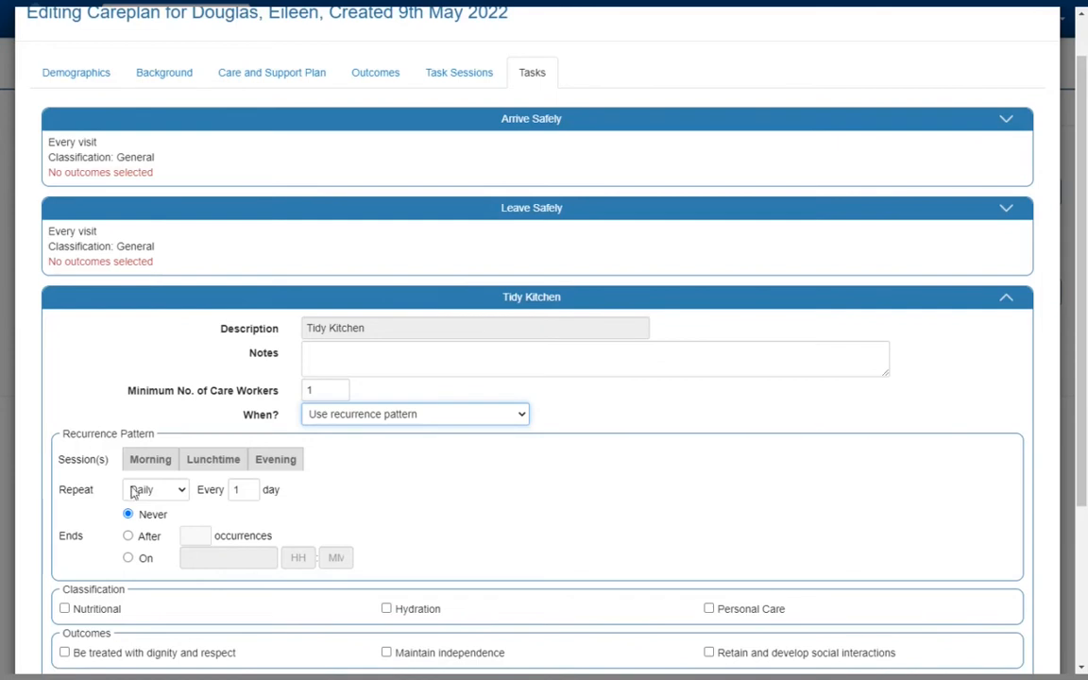
{"action": "left_click", "coordinate": [156, 461]}
{"action": "left_click", "coordinate": [248, 486]}
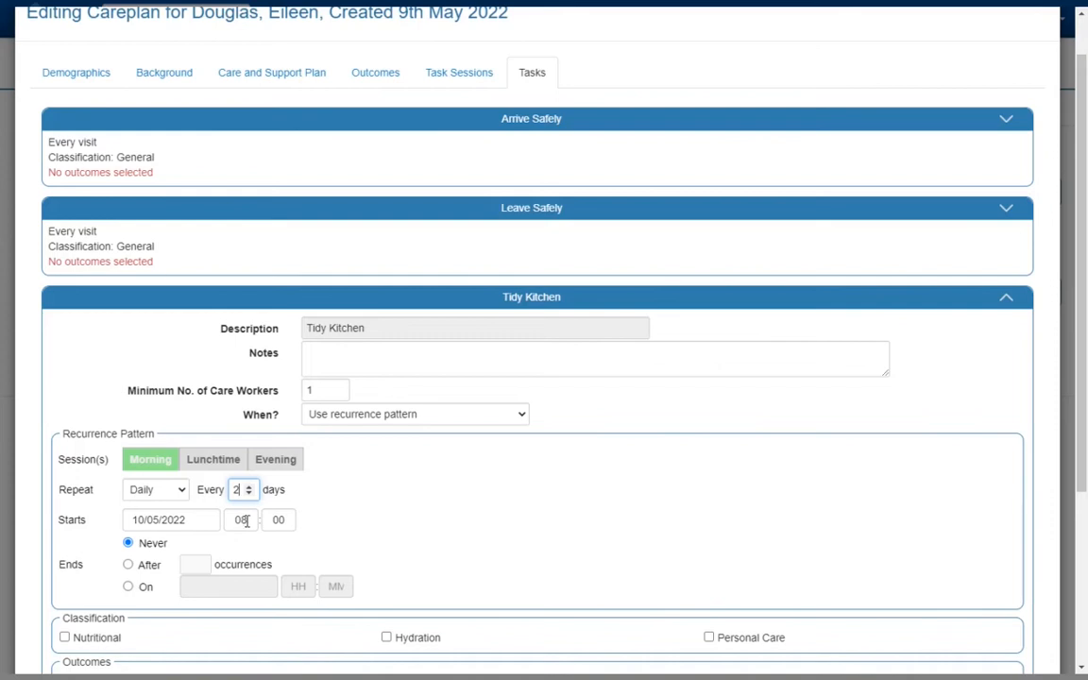
{"action": "scroll", "coordinate": [641, 559], "scroll_direction": "down", "scroll_amount": 2}
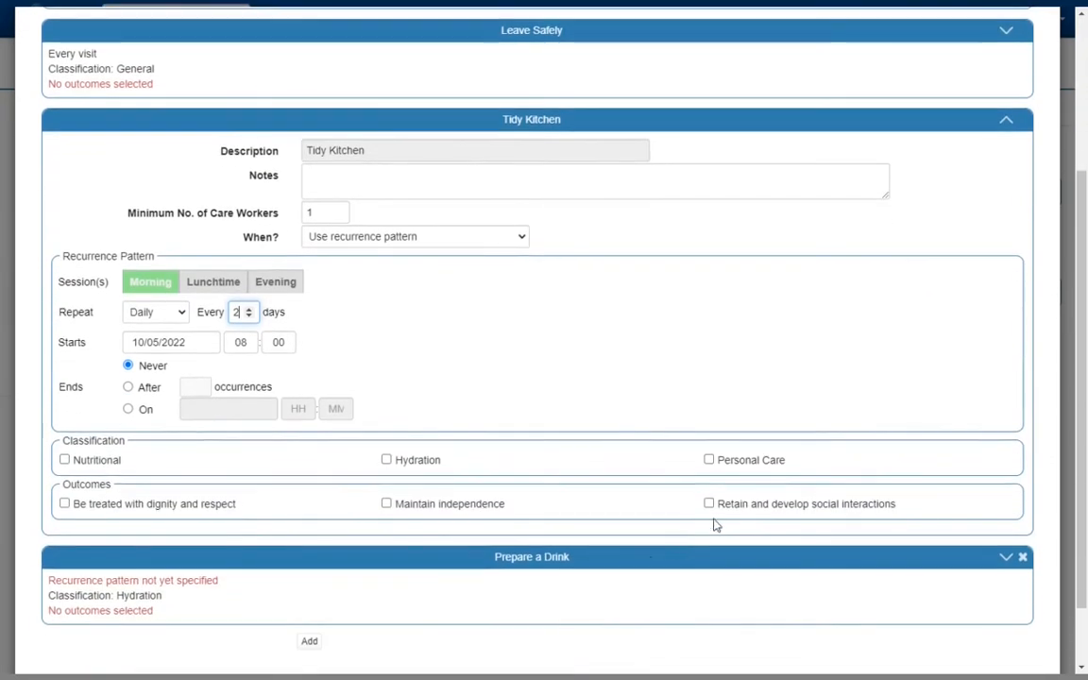
{"action": "left_click", "coordinate": [713, 508]}
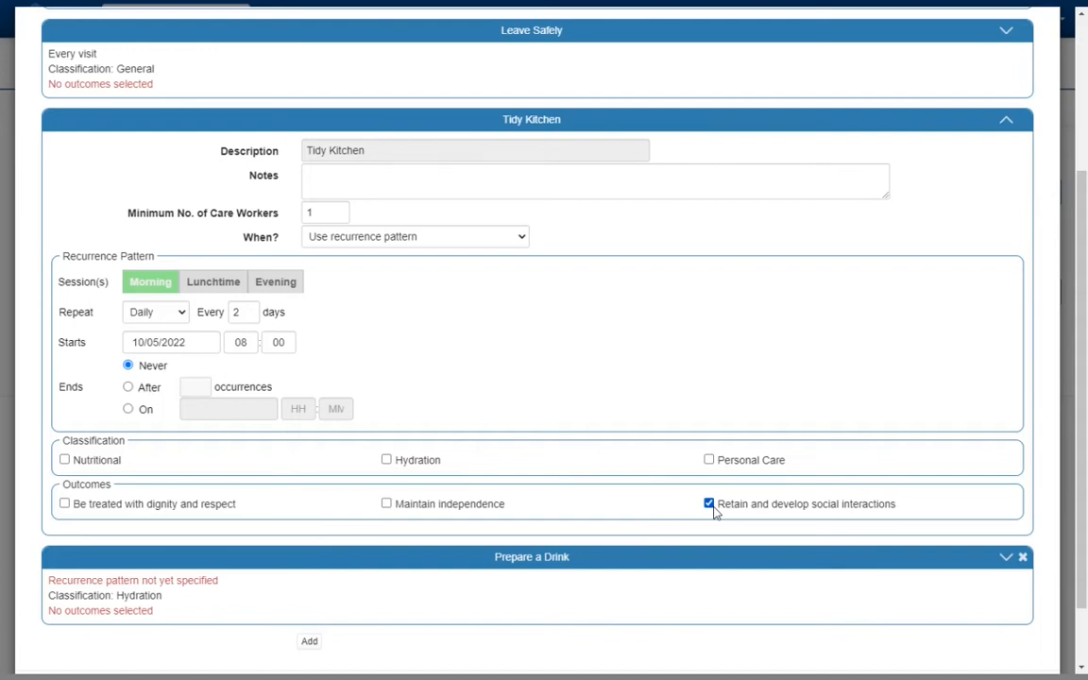
Schedule the "Prepare a Drink" task for every visit.
{"action": "scroll", "coordinate": [715, 511], "scroll_direction": "down", "scroll_amount": 2}
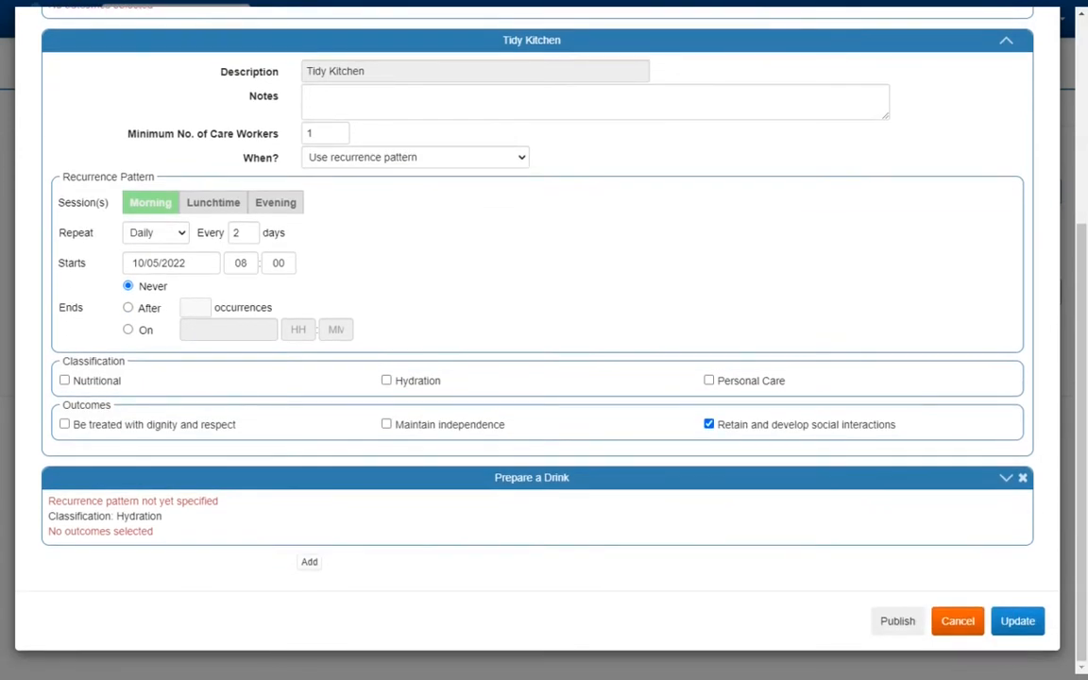
{"action": "left_click", "coordinate": [529, 484]}
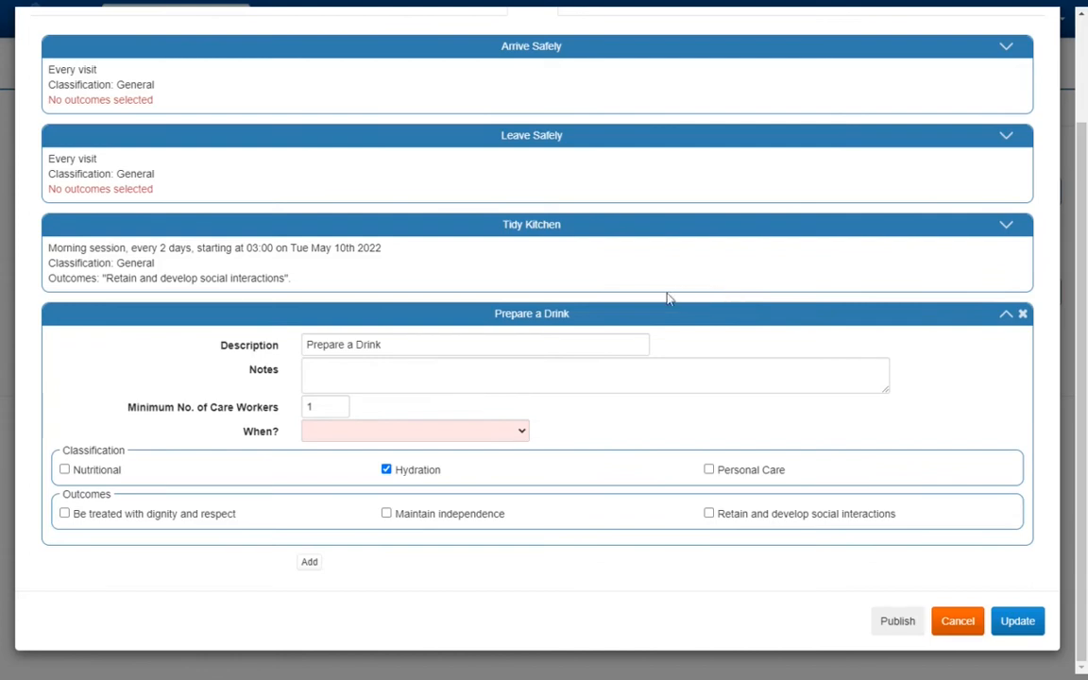
{"action": "left_click", "coordinate": [416, 436]}
{"action": "left_click", "coordinate": [415, 462]}
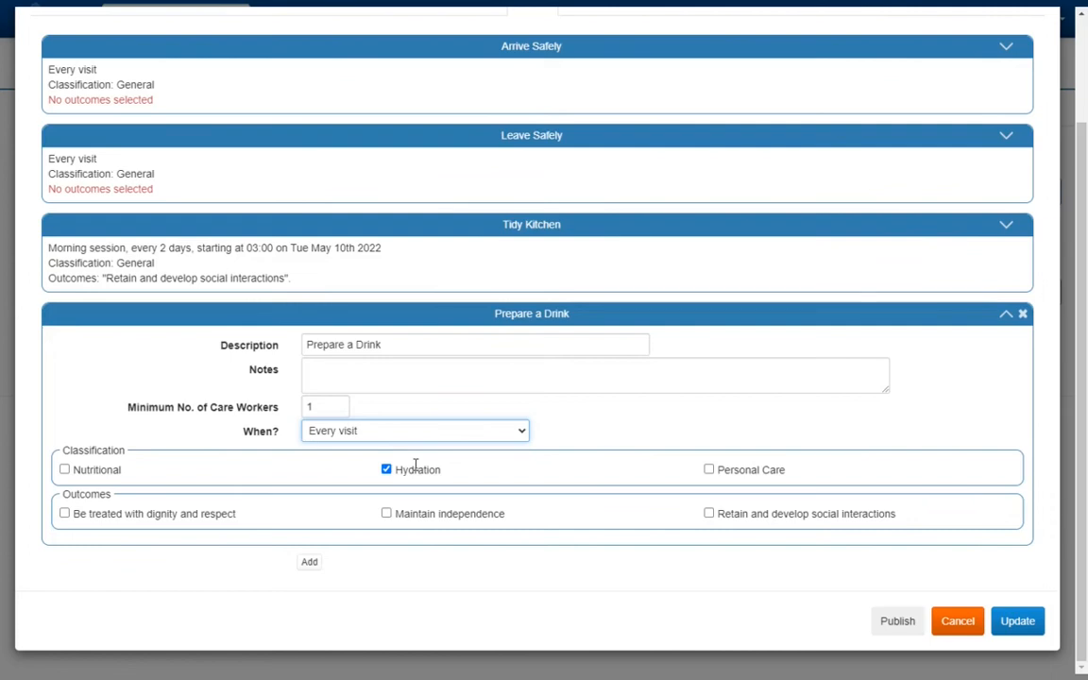
Add the predefined task "Prepare a Meal" and set its timing to use a recurrence pattern.
{"action": "left_click", "coordinate": [312, 562]}
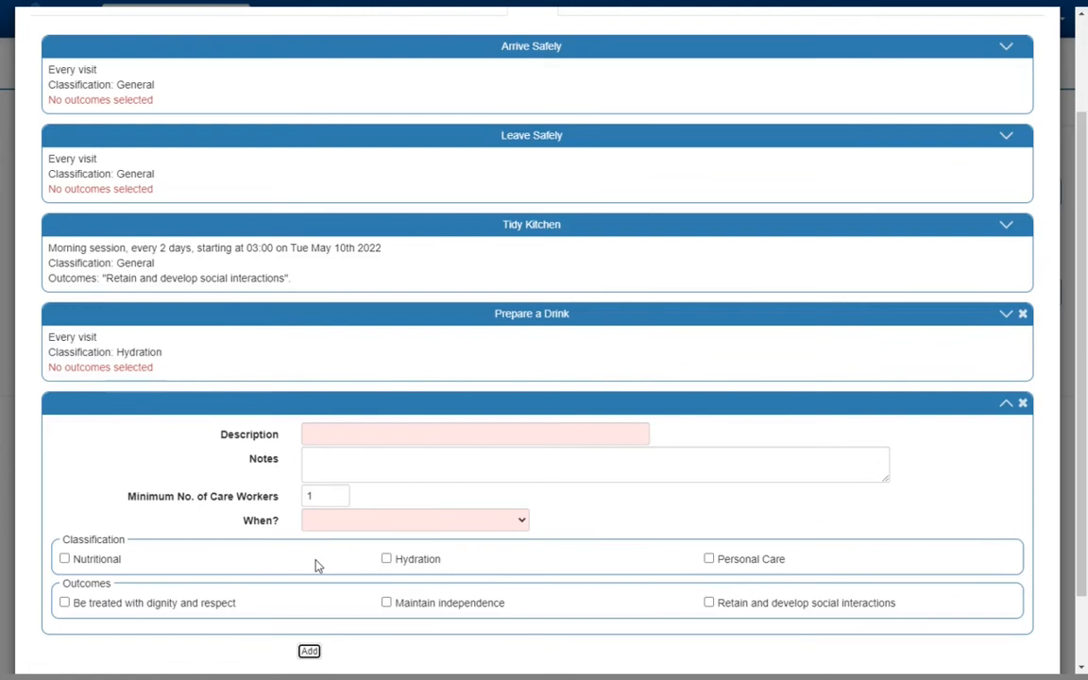
{"action": "left_click", "coordinate": [366, 431]}
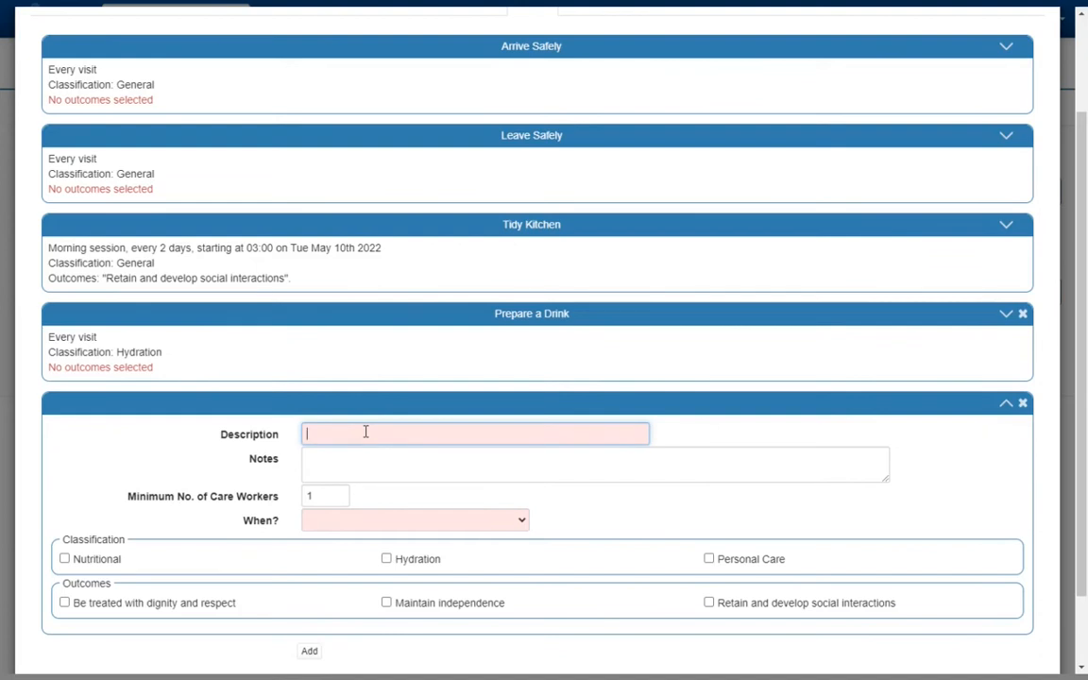
{"action": "type", "text": "P"}
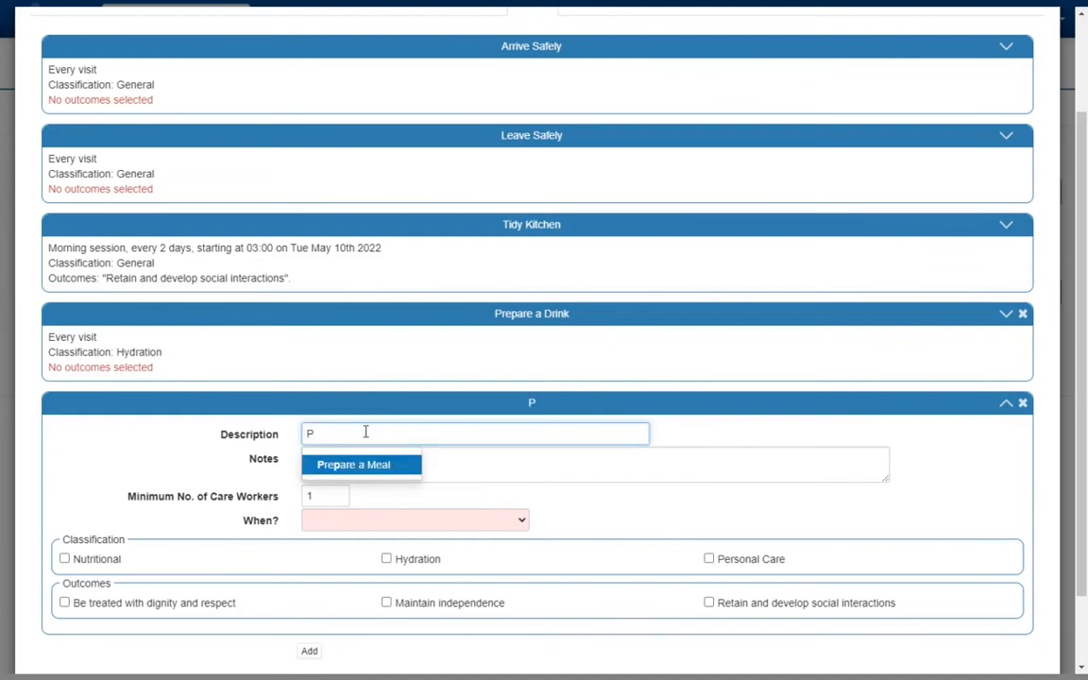
{"action": "key", "text": "BackSpace"}
{"action": "type", "text": "M"}
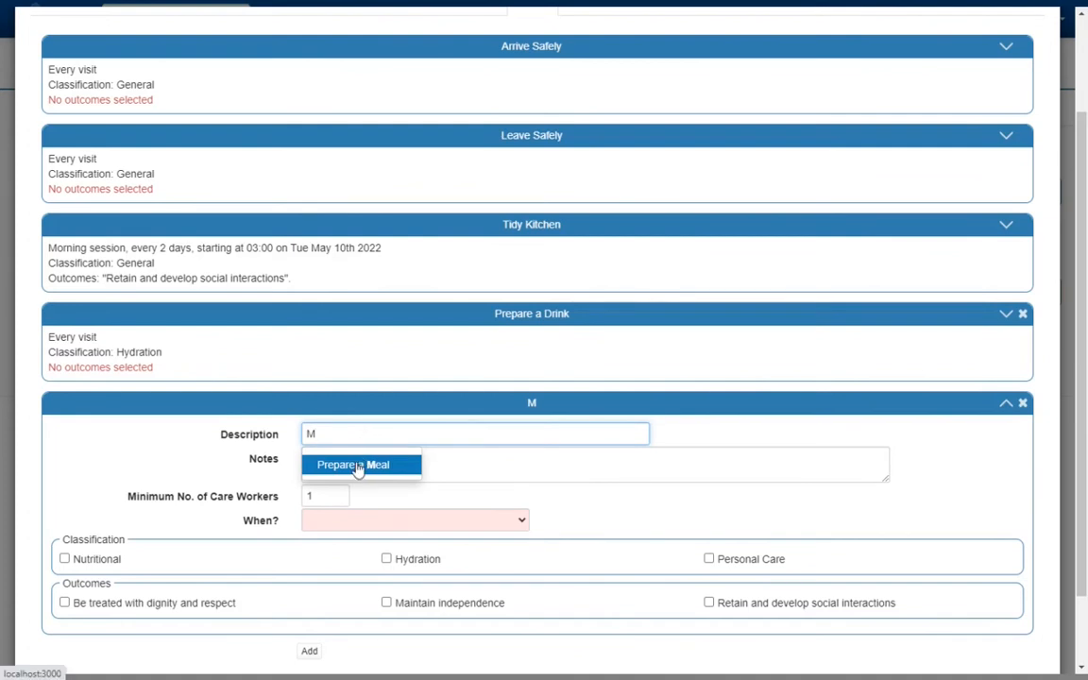
{"action": "left_click", "coordinate": [359, 463]}
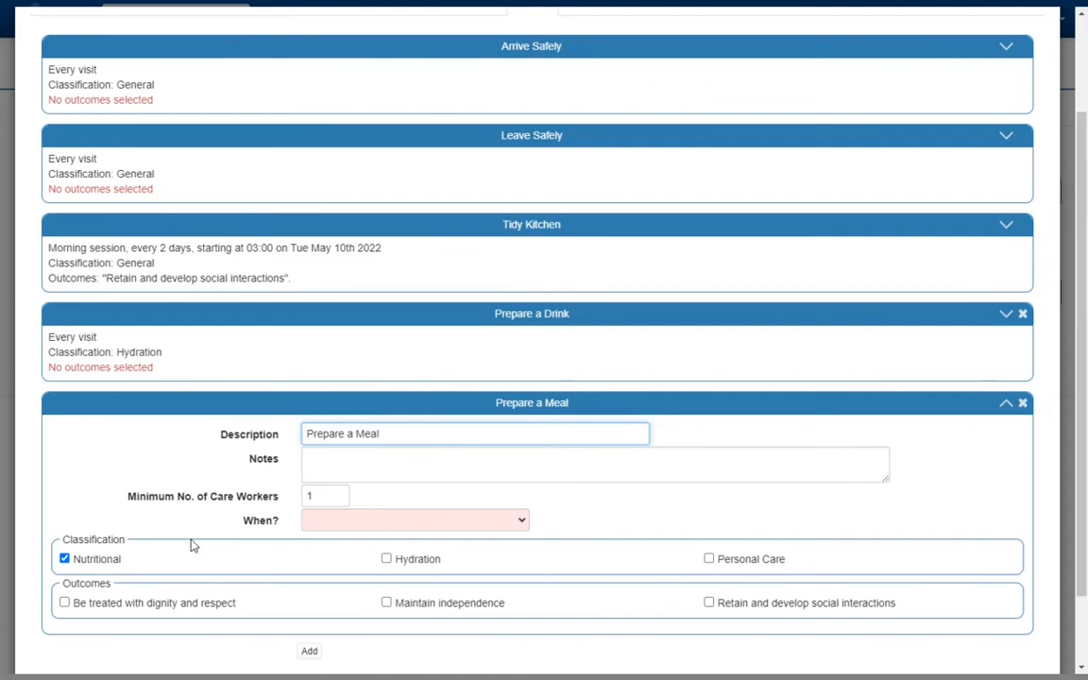
{"action": "left_click", "coordinate": [319, 525]}
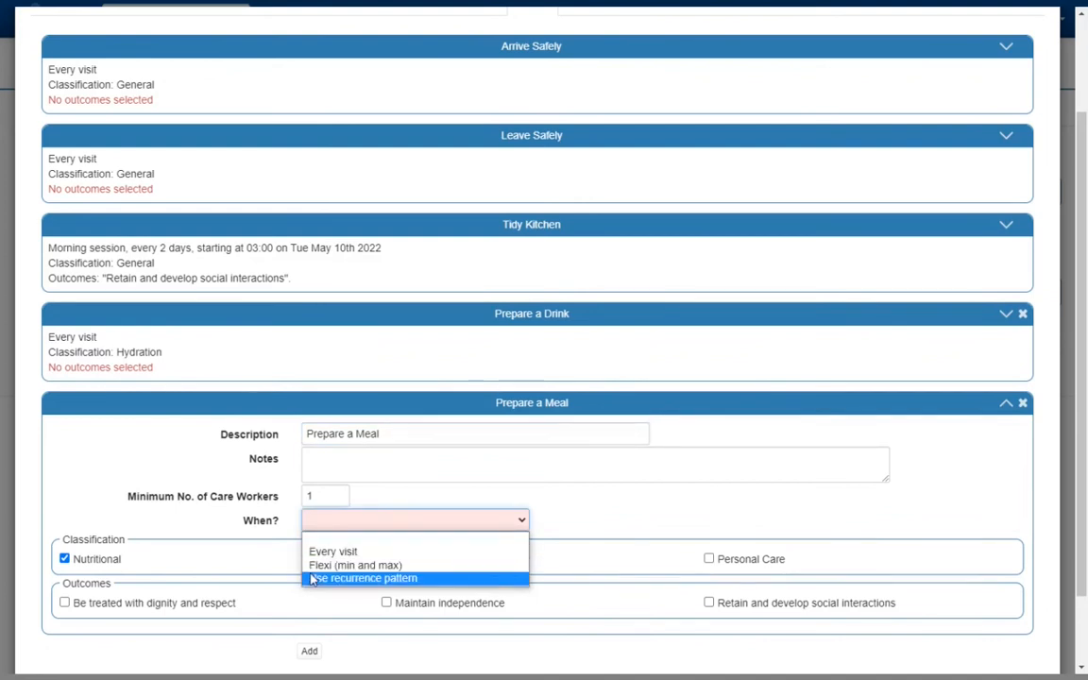
{"action": "left_click", "coordinate": [313, 578]}
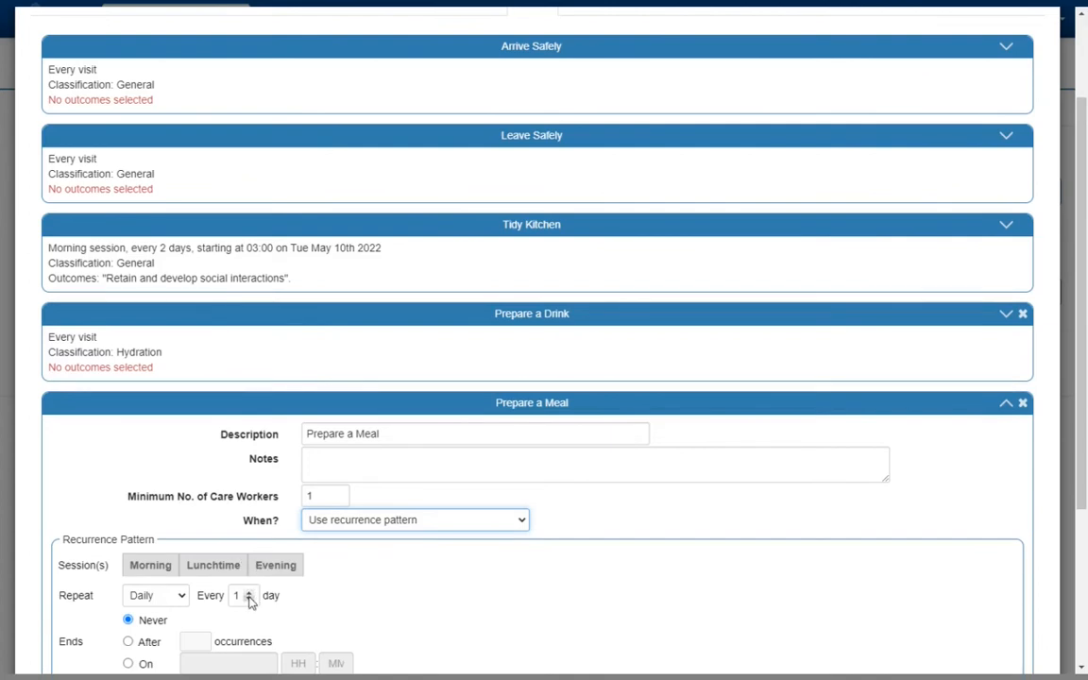
{"action": "scroll", "coordinate": [299, 486], "scroll_direction": "down", "scroll_amount": 2}
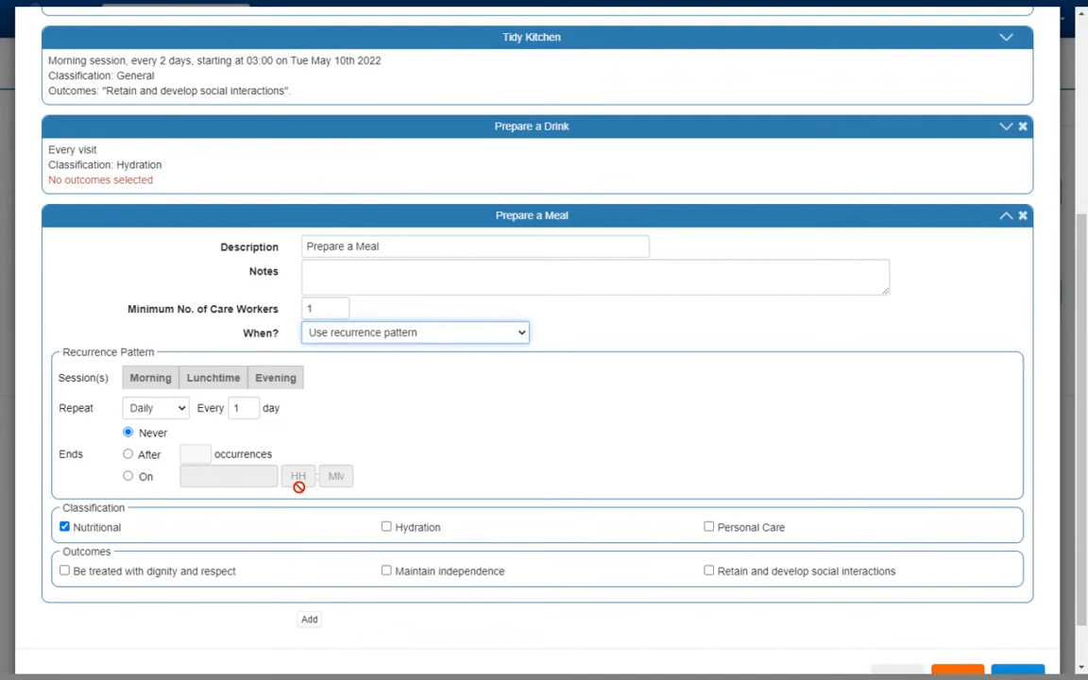
{"action": "scroll", "coordinate": [299, 487], "scroll_direction": "down", "scroll_amount": 1}
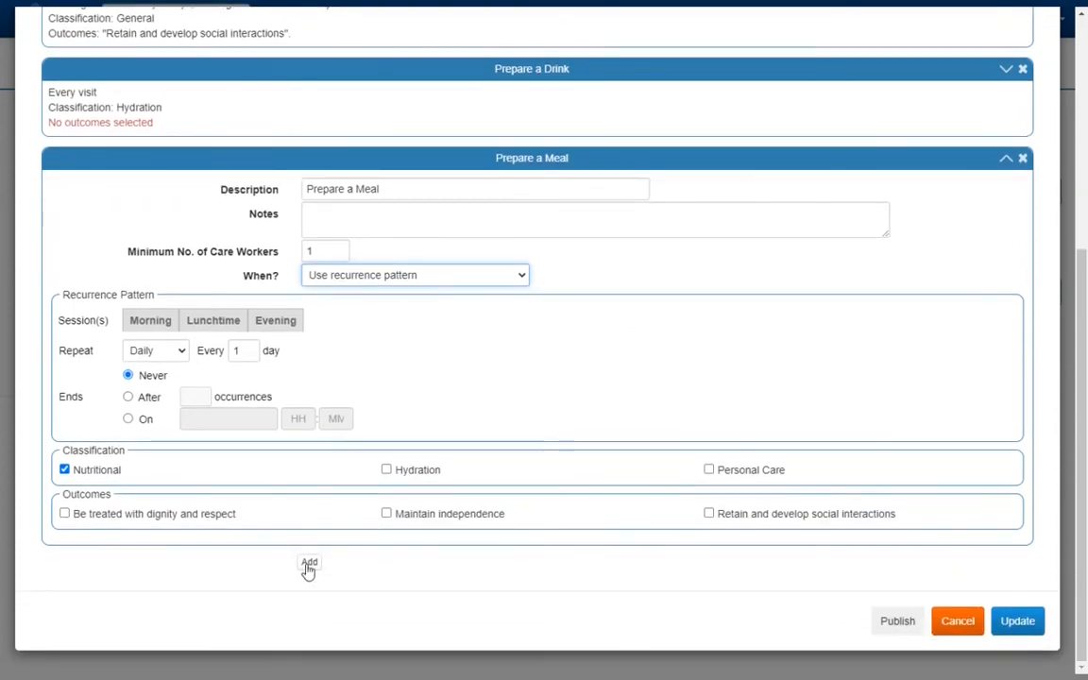
Add the predefined task "Hoist into Bed" to the careplan.
{"action": "left_click", "coordinate": [308, 564]}
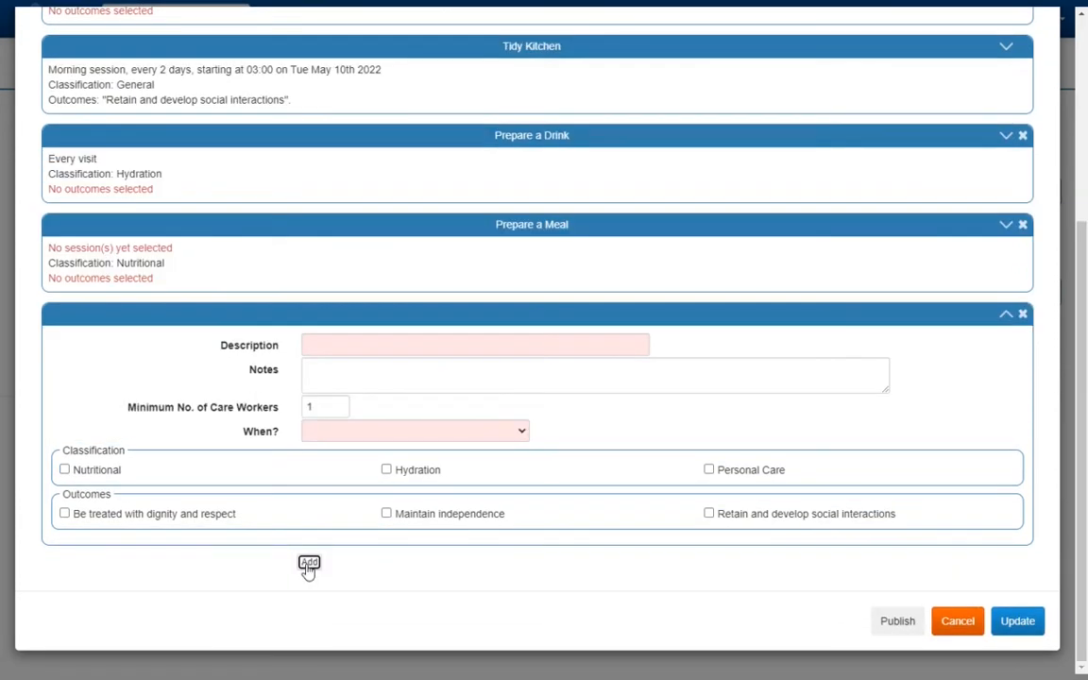
{"action": "left_click", "coordinate": [338, 346]}
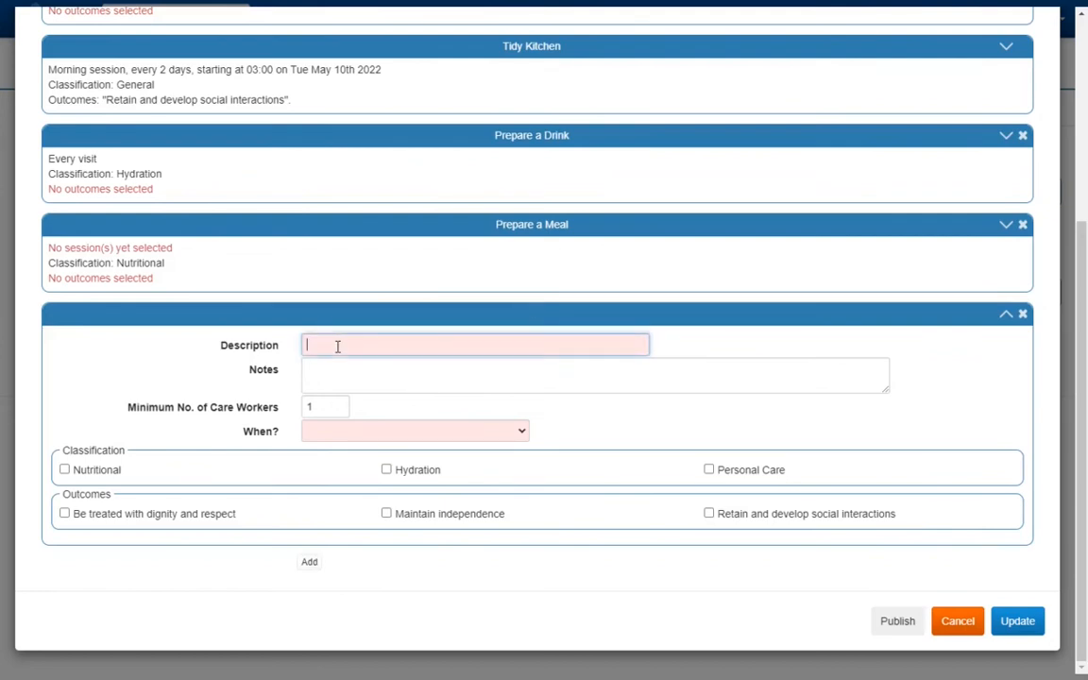
{"action": "type", "text": "h"}
{"action": "left_click", "coordinate": [333, 376]}
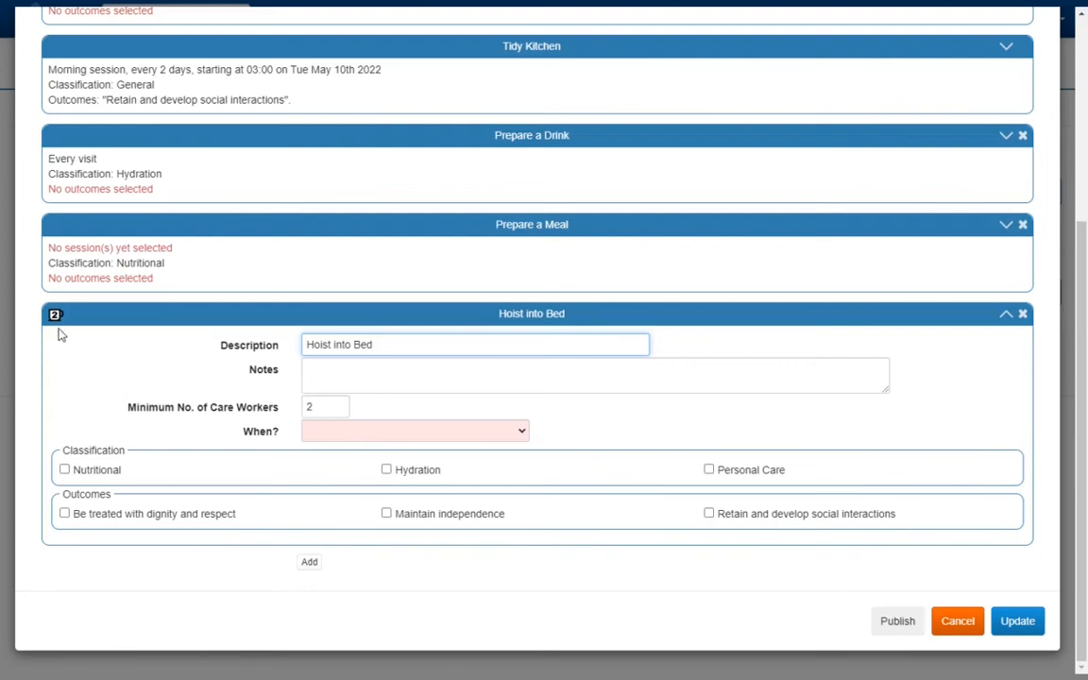
Try a minimum of 3 care workers for "Hoist into Bed" and set it back to 2.
{"action": "mouse_move", "coordinate": [55, 319]}
{"action": "left_click", "coordinate": [339, 403]}
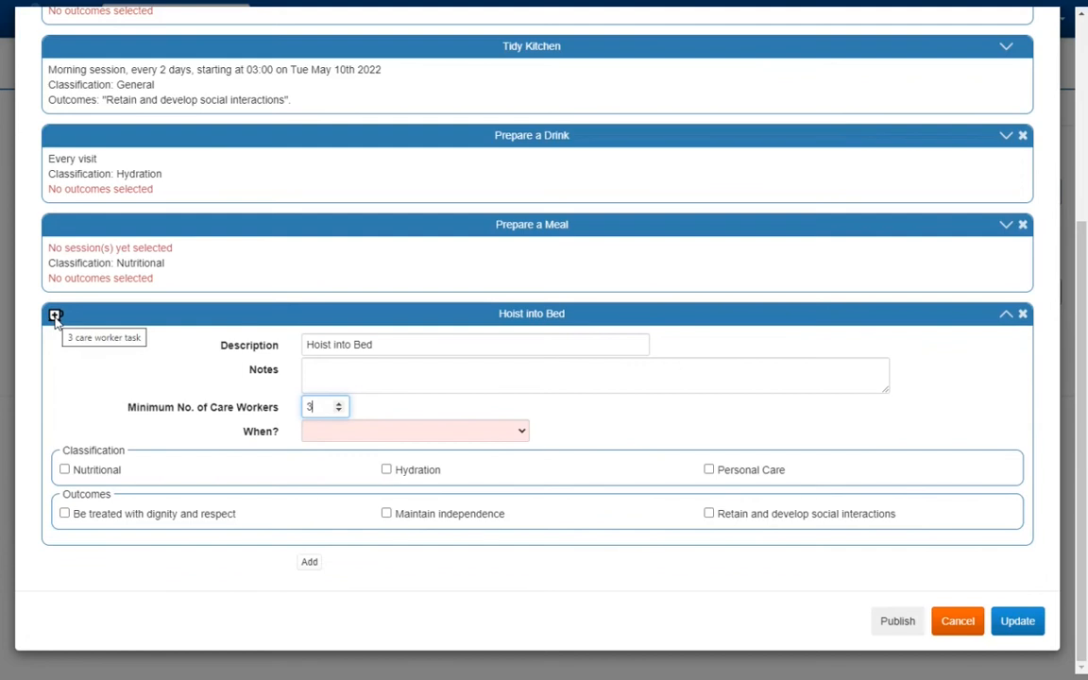
{"action": "left_click", "coordinate": [338, 410]}
Schedule "Hoist into Bed" by recurrence pattern for the Evening session, classify it as Personal Care and link the outcome "Be treated with dignity and respect".
{"action": "left_click", "coordinate": [340, 433]}
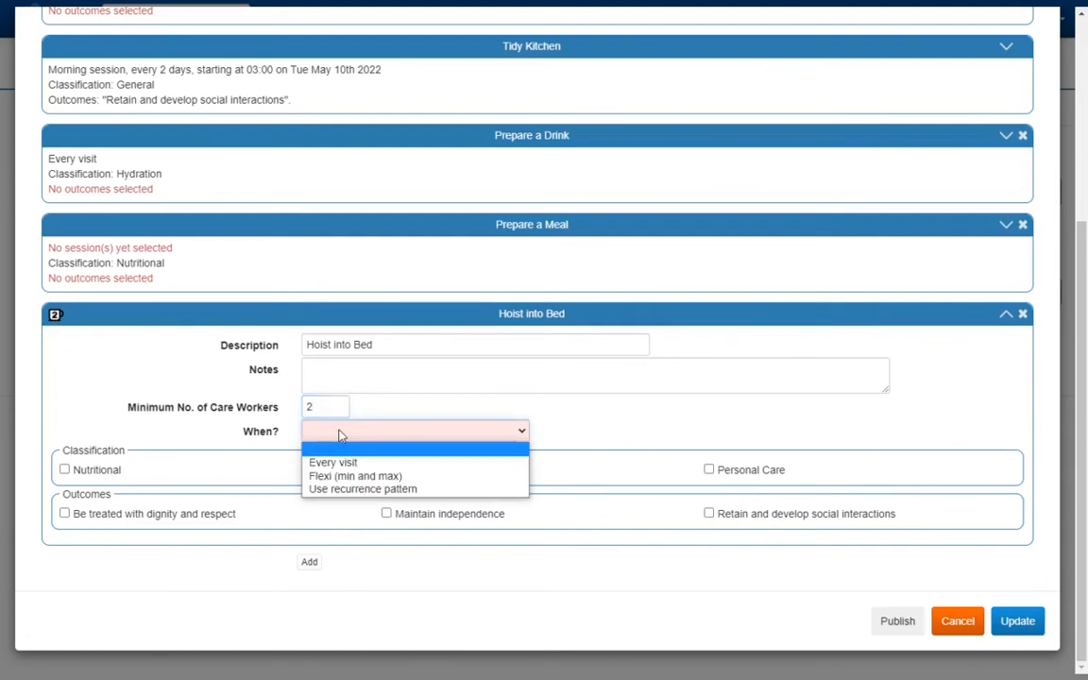
{"action": "left_click", "coordinate": [344, 492]}
{"action": "left_click", "coordinate": [288, 478]}
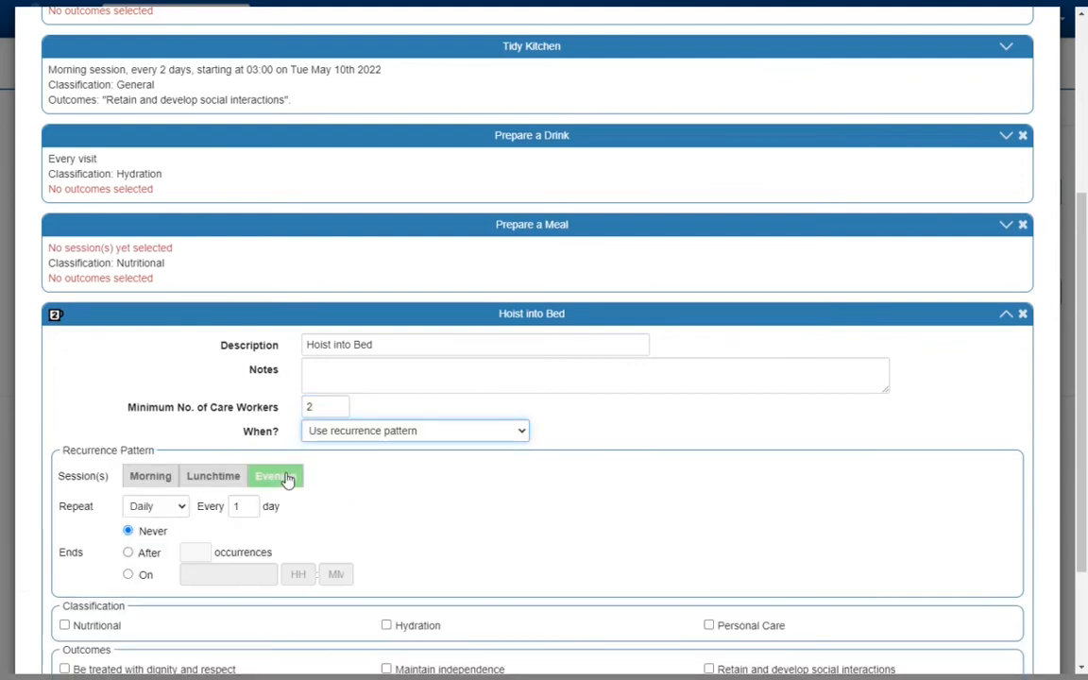
{"action": "scroll", "coordinate": [281, 479], "scroll_direction": "down", "scroll_amount": 2}
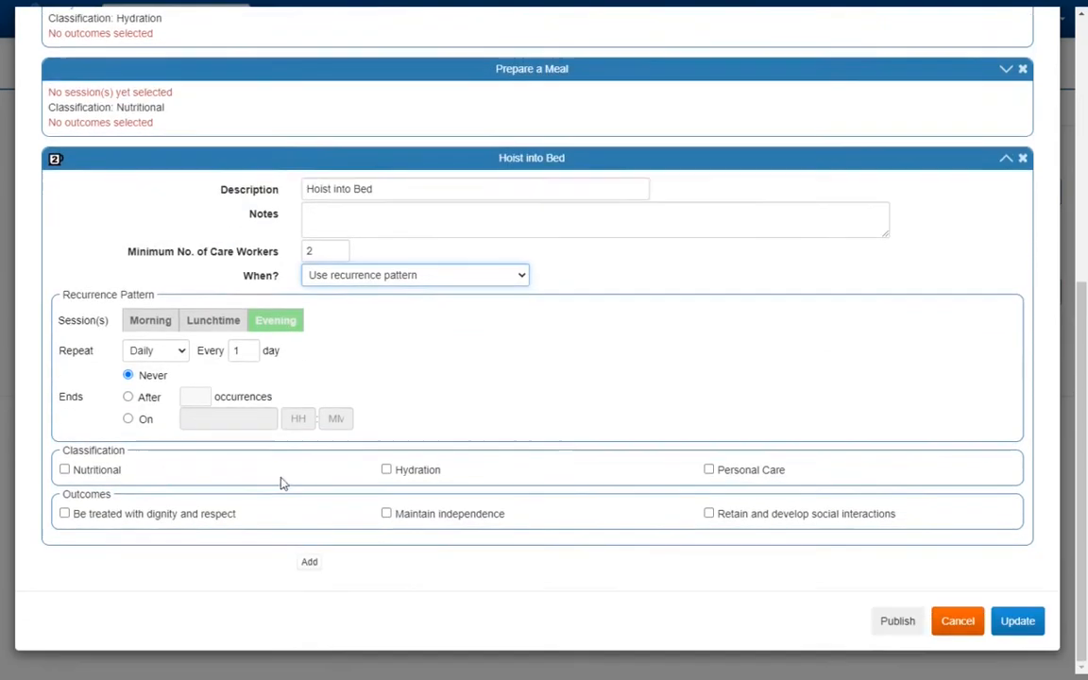
{"action": "left_click", "coordinate": [708, 472]}
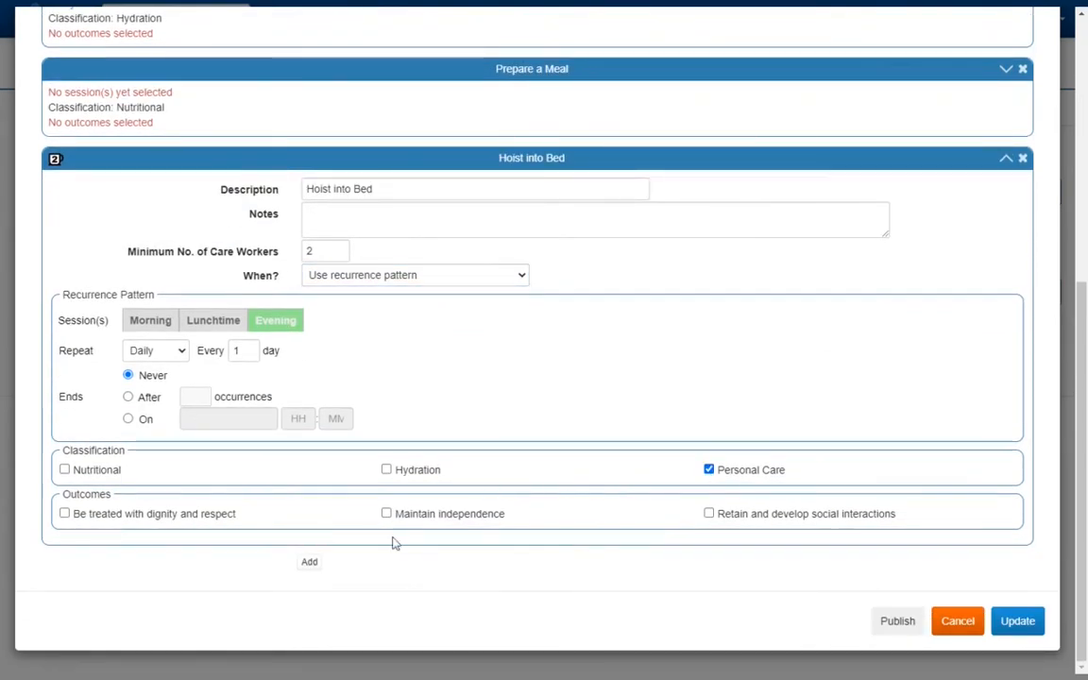
{"action": "left_click", "coordinate": [63, 515]}
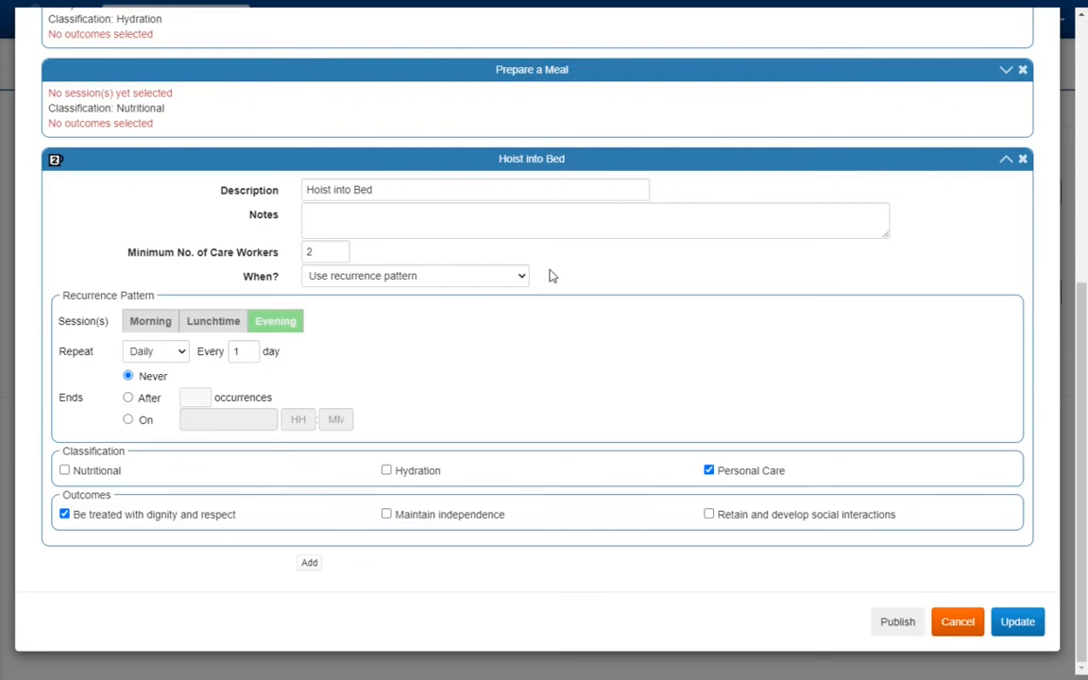
Add a custom task described as "Accompany to community centre" and set its timing to use a recurrence pattern.
{"action": "left_click", "coordinate": [309, 562]}
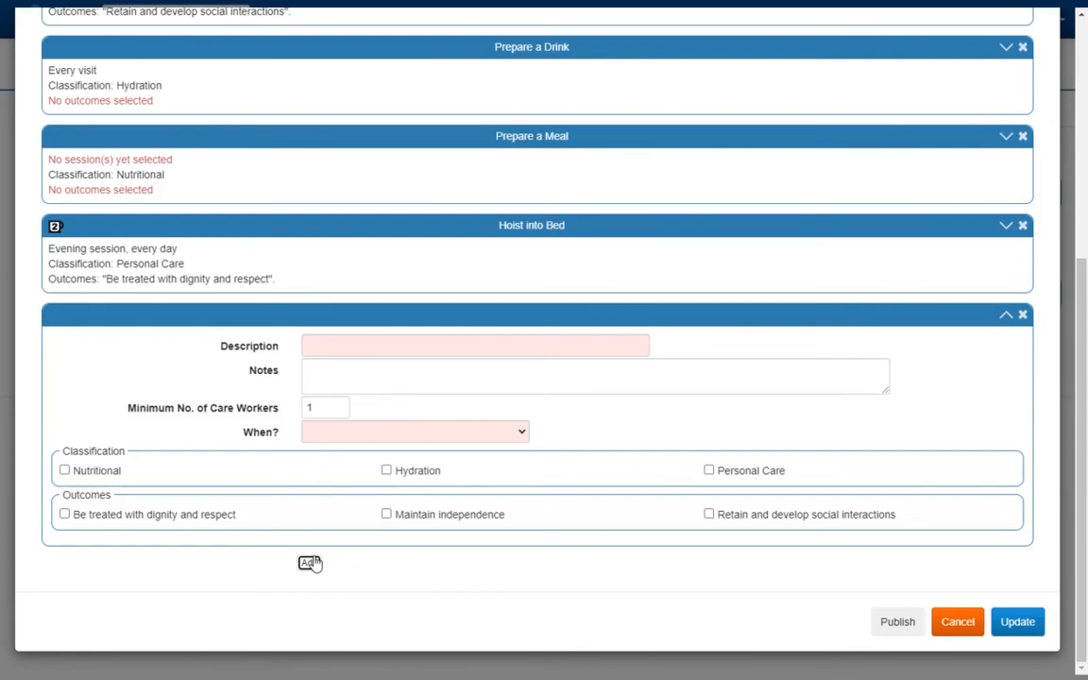
{"action": "left_click", "coordinate": [337, 349]}
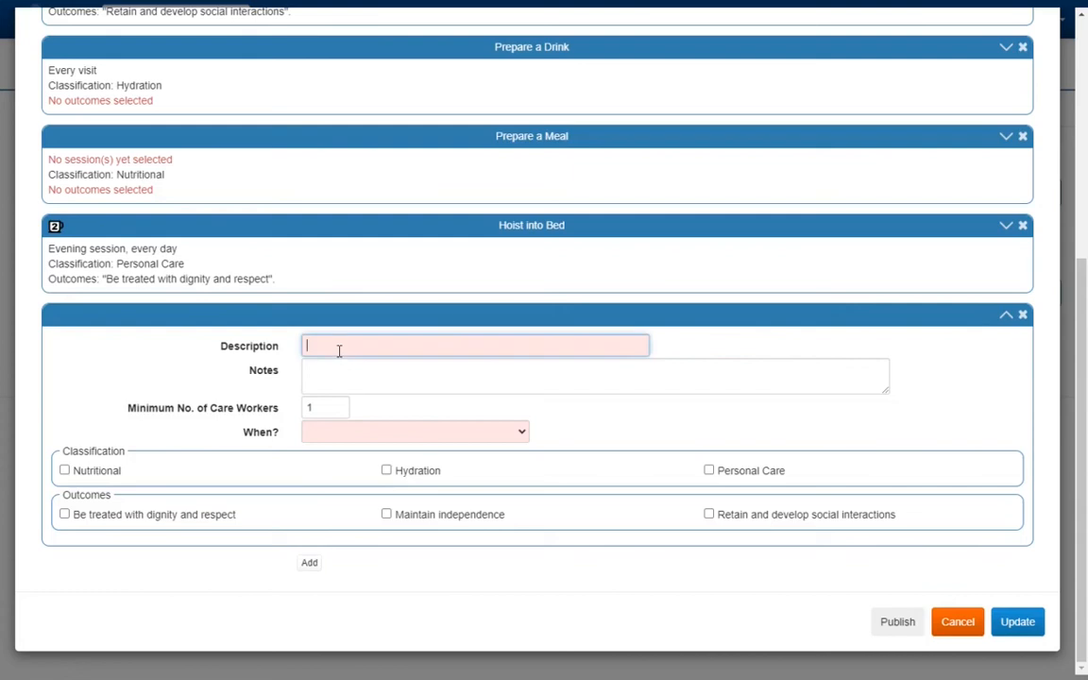
{"action": "type", "text": "Accompany to community centre"}
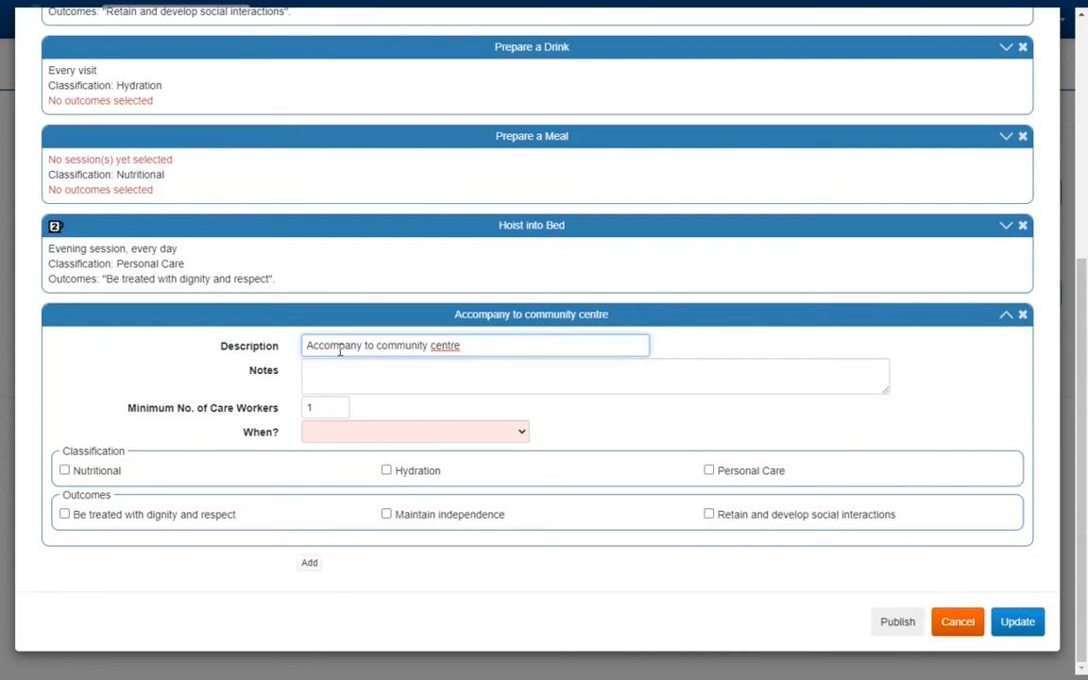
{"action": "left_click", "coordinate": [335, 435]}
{"action": "left_click", "coordinate": [335, 490]}
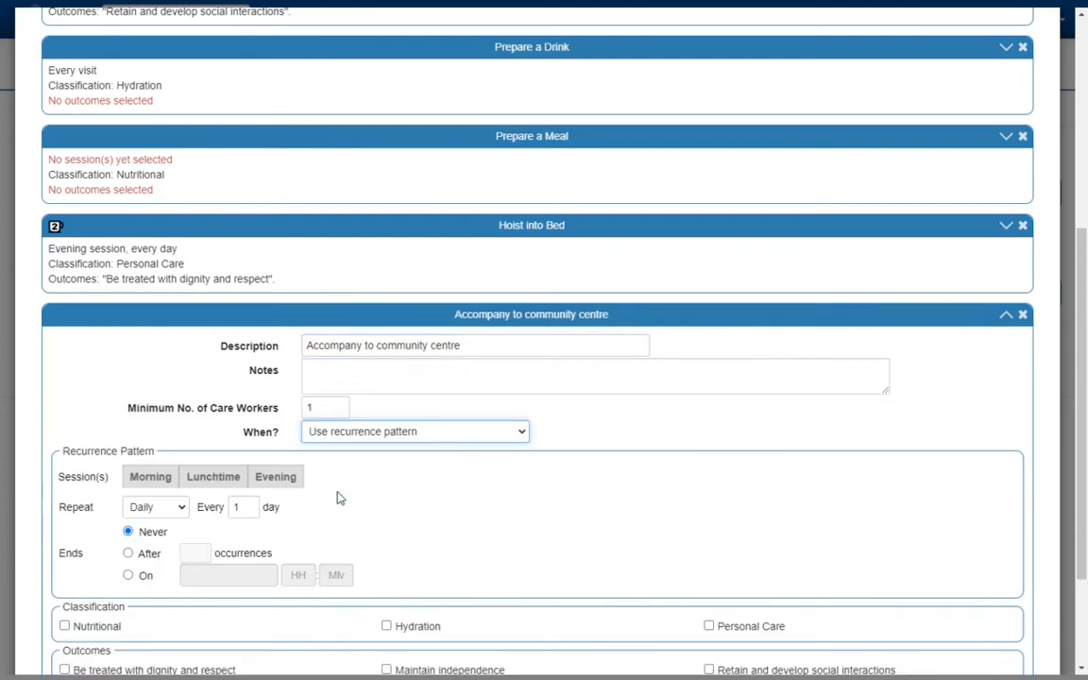
Schedule "Accompany to community centre" for the Lunchtime session, repeating weekly on Monday and Friday.
{"action": "left_click", "coordinate": [214, 480]}
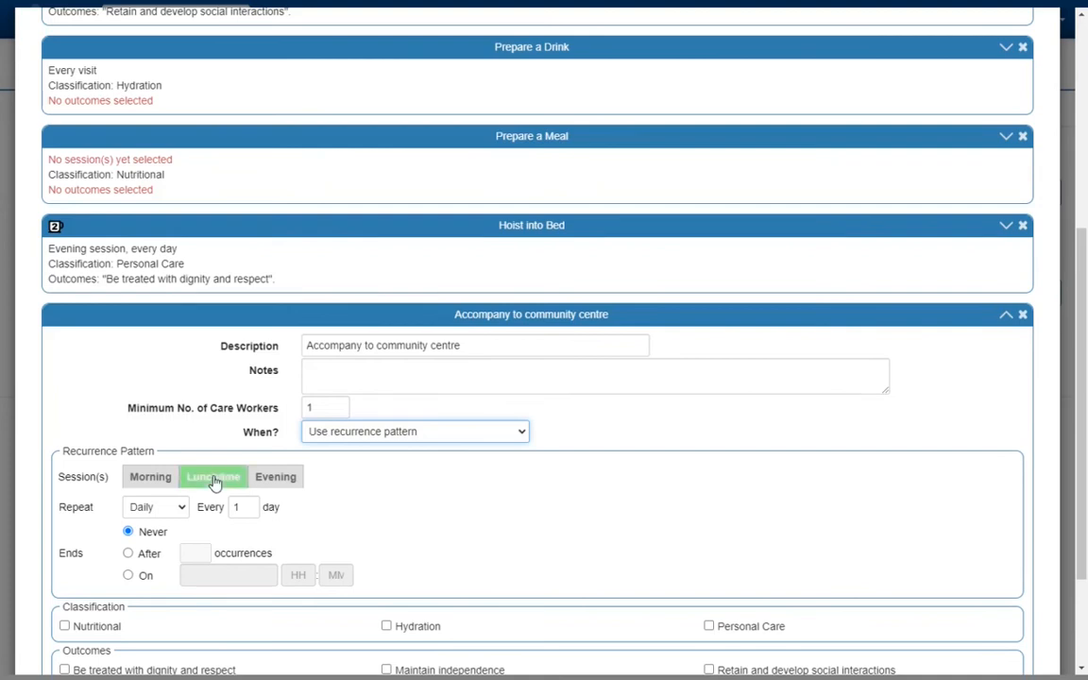
{"action": "left_click", "coordinate": [152, 508]}
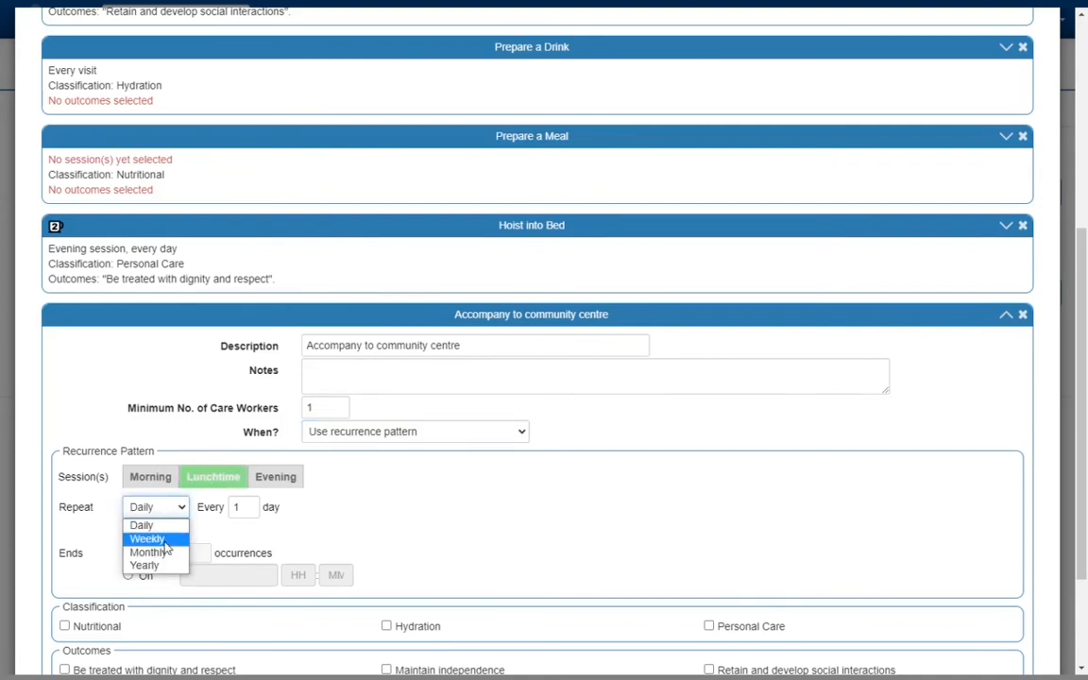
{"action": "left_click", "coordinate": [149, 537]}
{"action": "left_click", "coordinate": [135, 546]}
{"action": "left_click", "coordinate": [223, 541]}
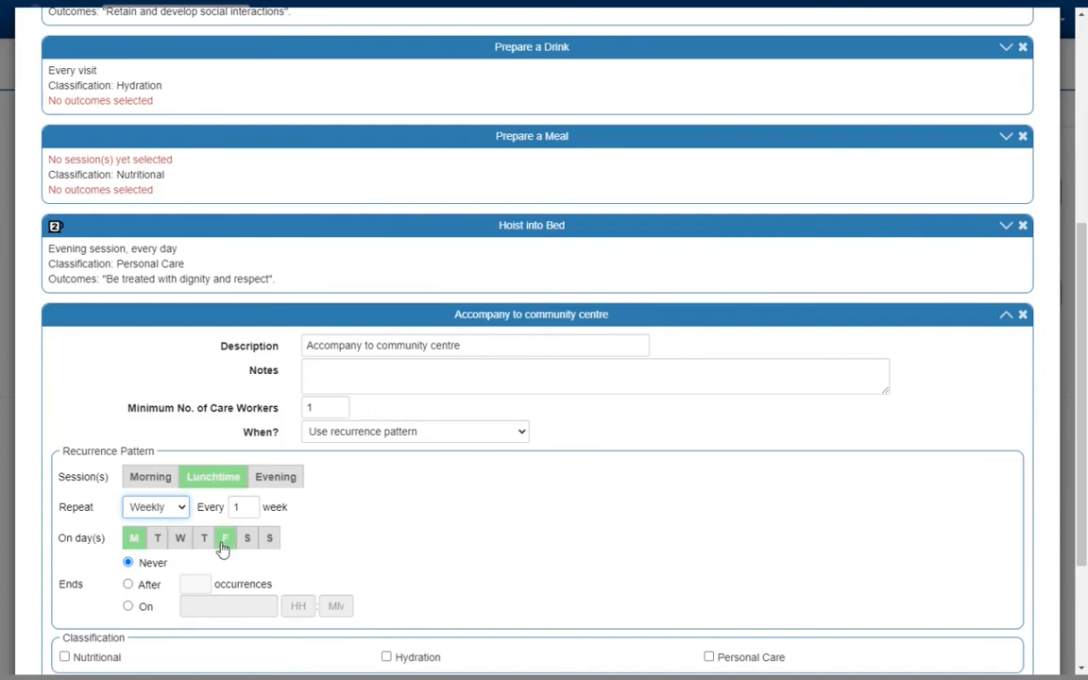
Link "Accompany to community centre" to the outcomes "Maintain independence" and "Retain and develop social interactions".
{"action": "scroll", "coordinate": [311, 520], "scroll_direction": "down", "scroll_amount": 3}
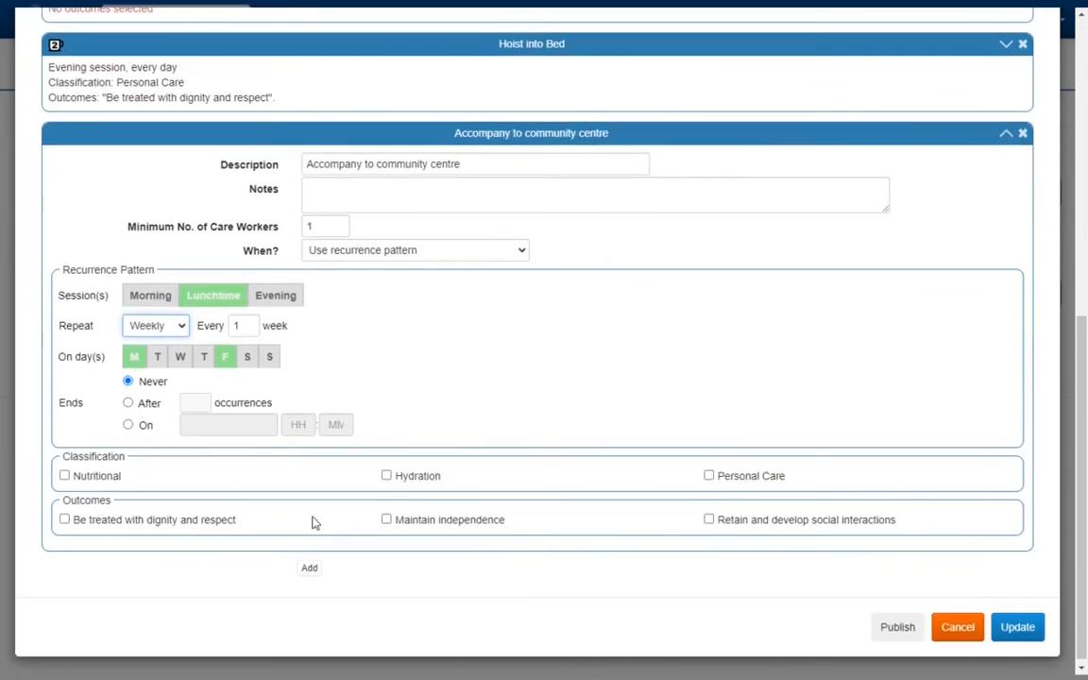
{"action": "left_click", "coordinate": [387, 519]}
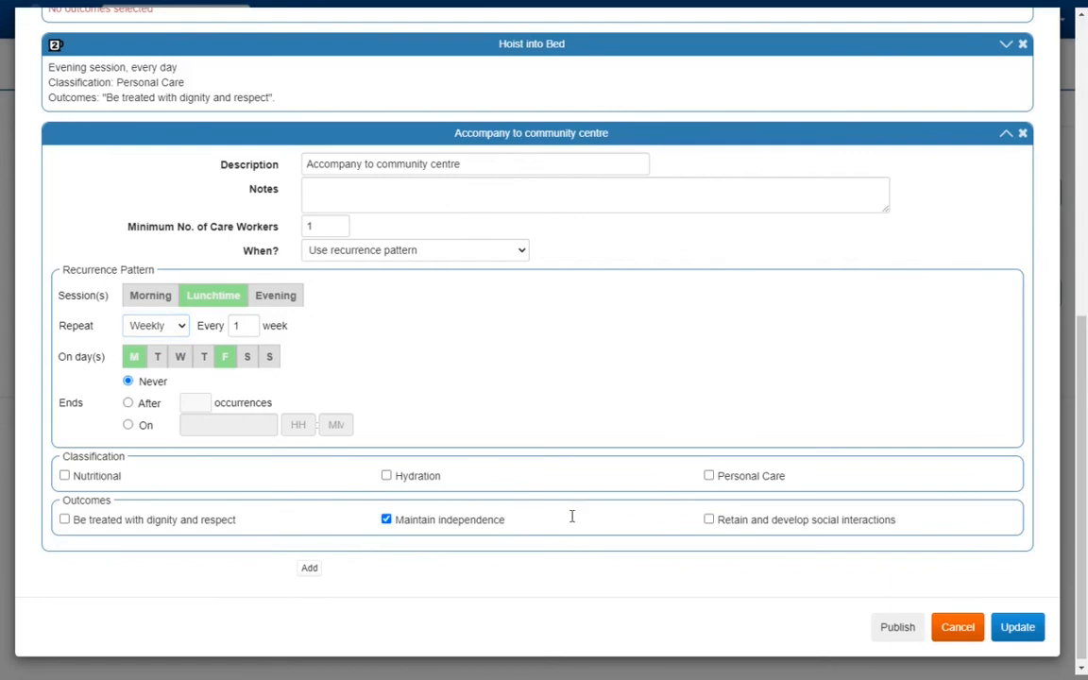
{"action": "left_click", "coordinate": [710, 521]}
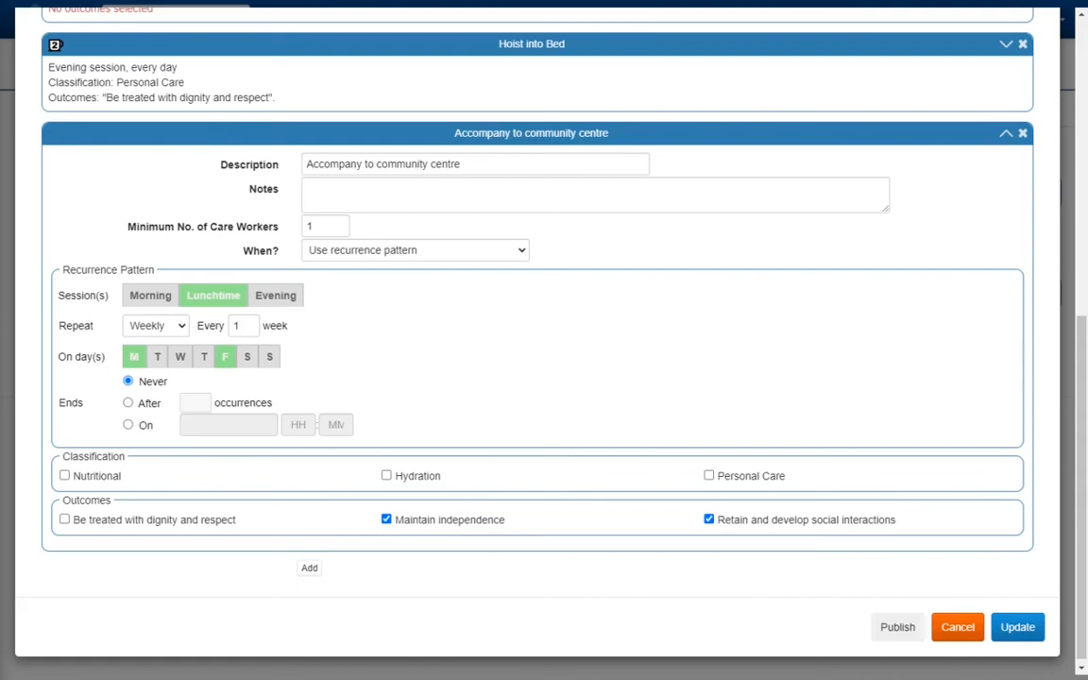
Add a custom task described as "Take to the pub" and set its timing to Flexi (min and max).
{"action": "left_click", "coordinate": [310, 569]}
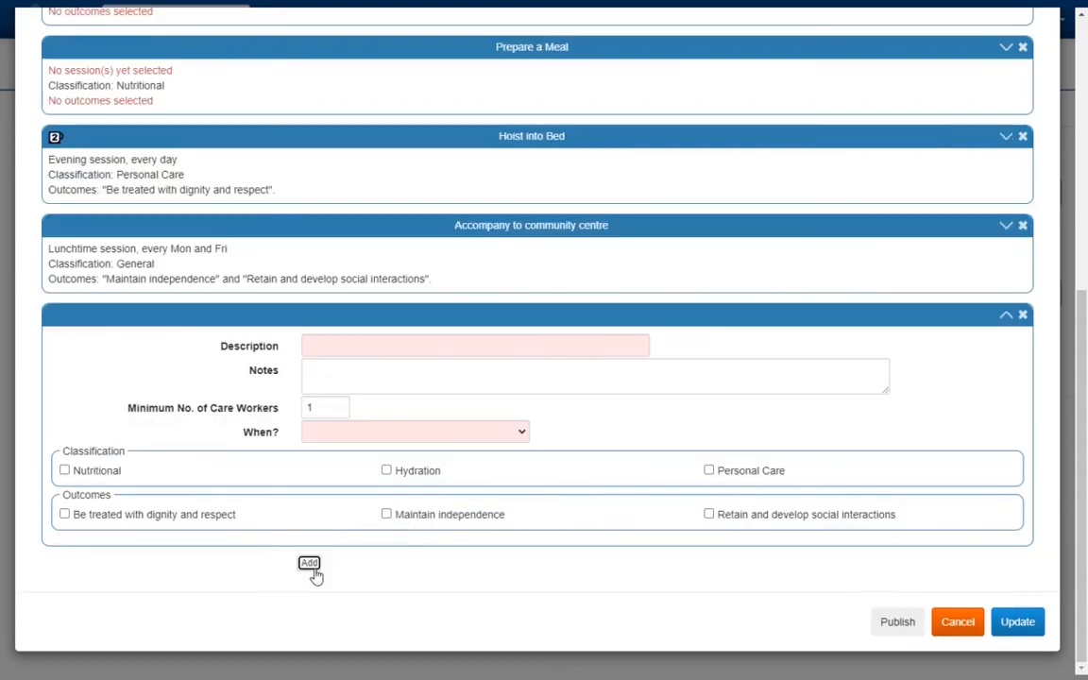
{"action": "left_click", "coordinate": [350, 347]}
{"action": "type", "text": "Take to the pub"}
{"action": "left_click", "coordinate": [335, 433]}
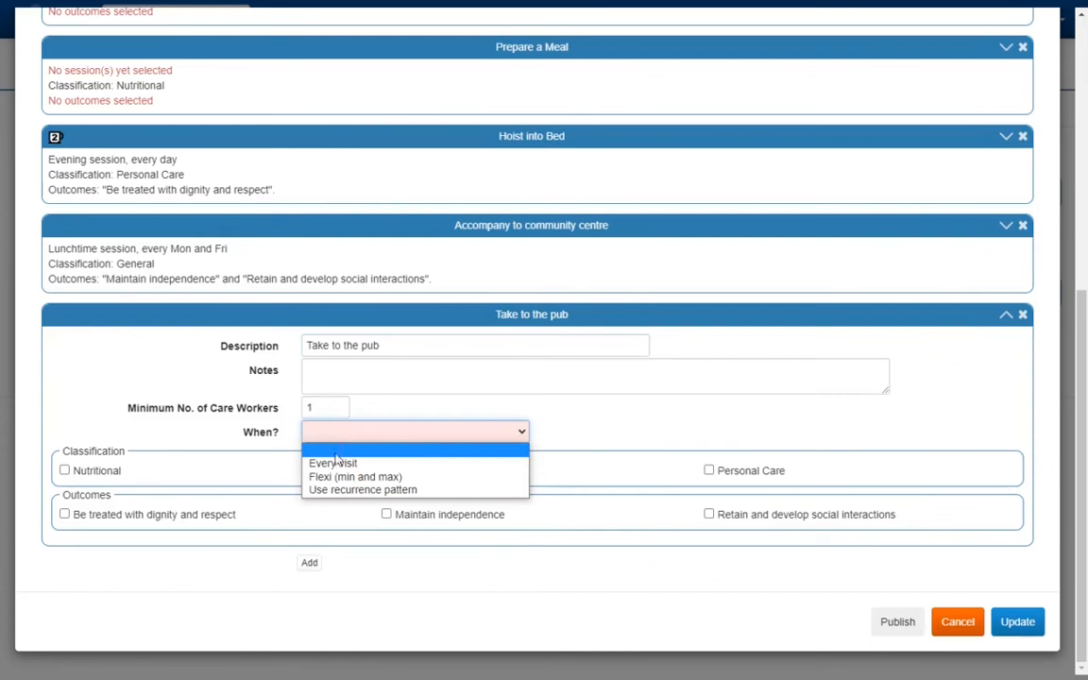
{"action": "left_click", "coordinate": [336, 478]}
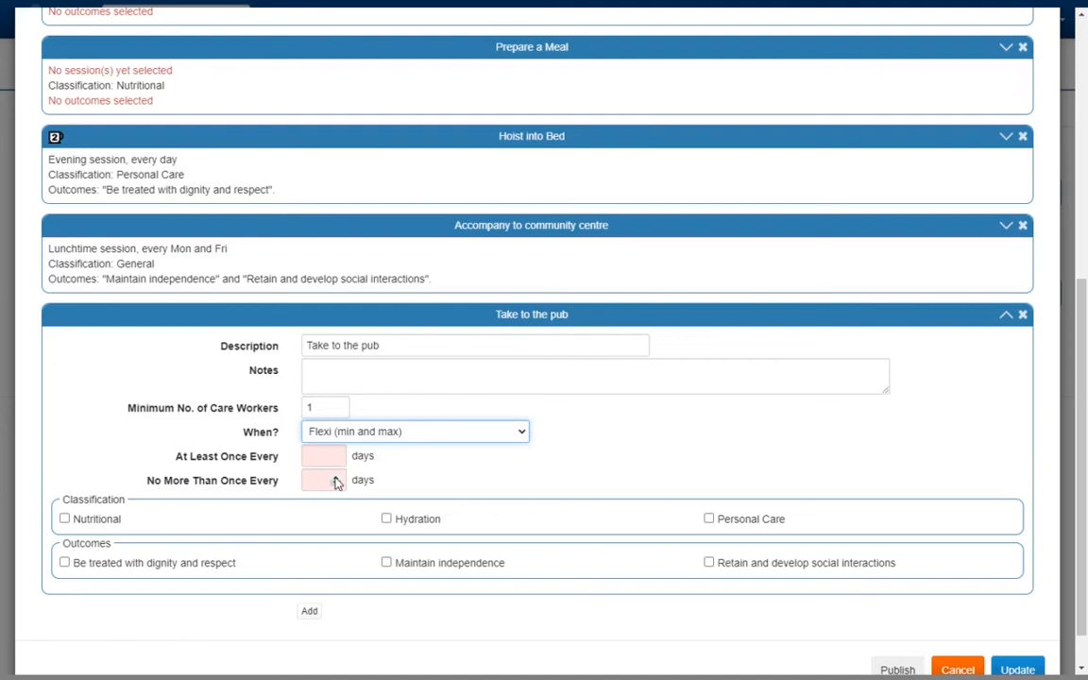
Schedule "Take to the pub" at least once every 14 days and no more than once every 5 days, and collapse the task.
{"action": "left_click", "coordinate": [318, 456]}
{"action": "type", "text": "14"}
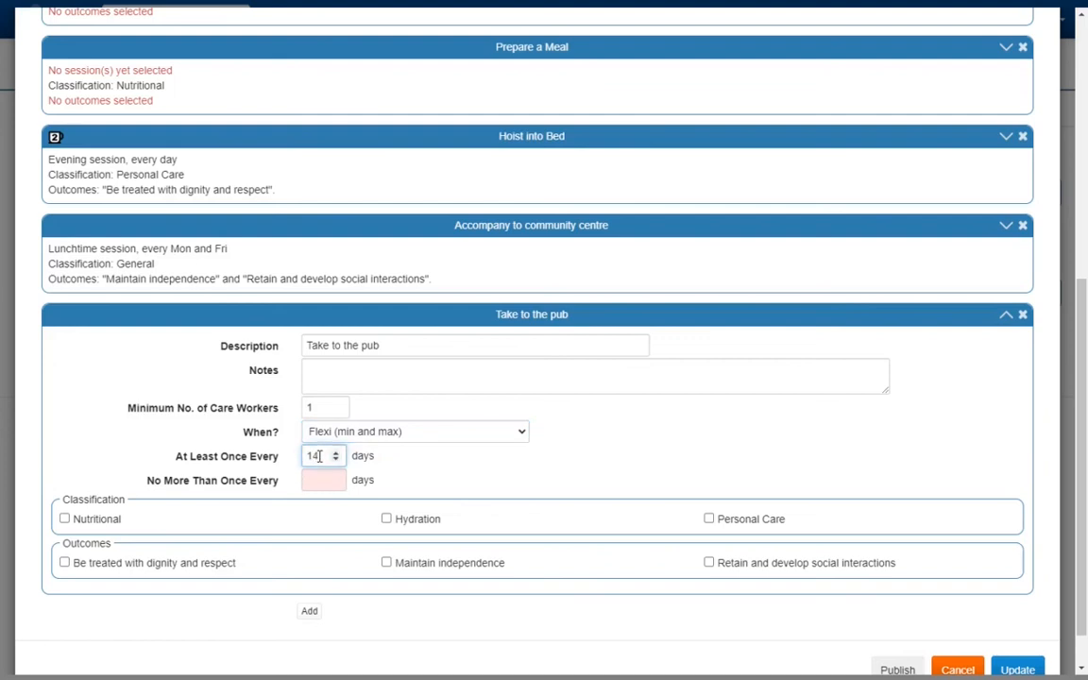
{"action": "left_click", "coordinate": [316, 484]}
{"action": "type", "text": "5"}
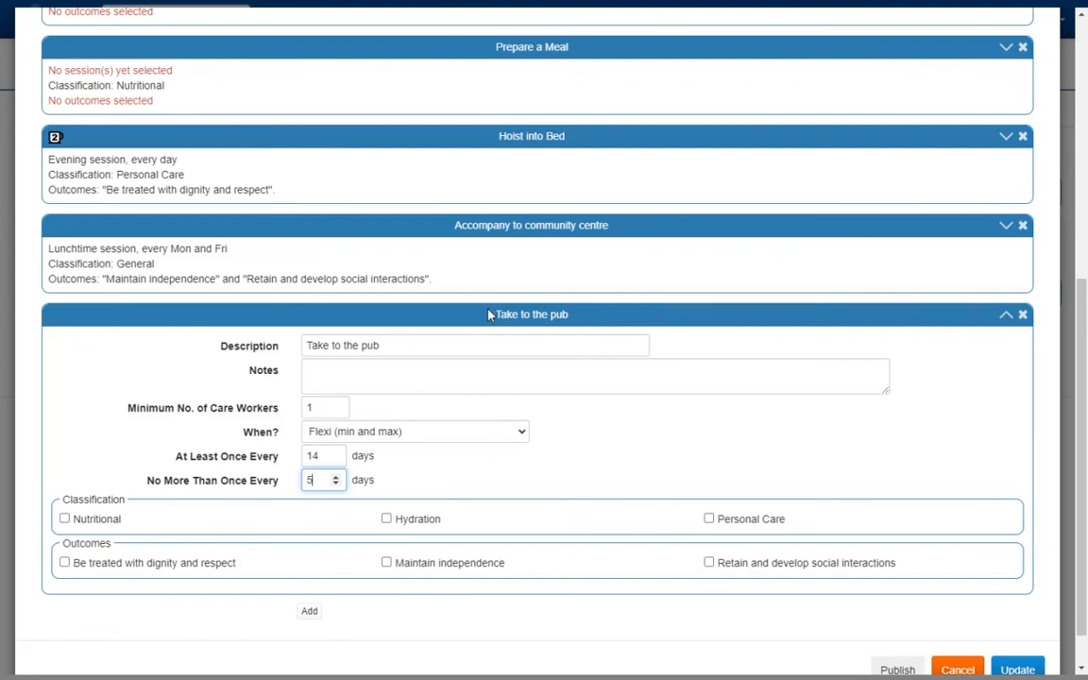
{"action": "left_click", "coordinate": [527, 321]}
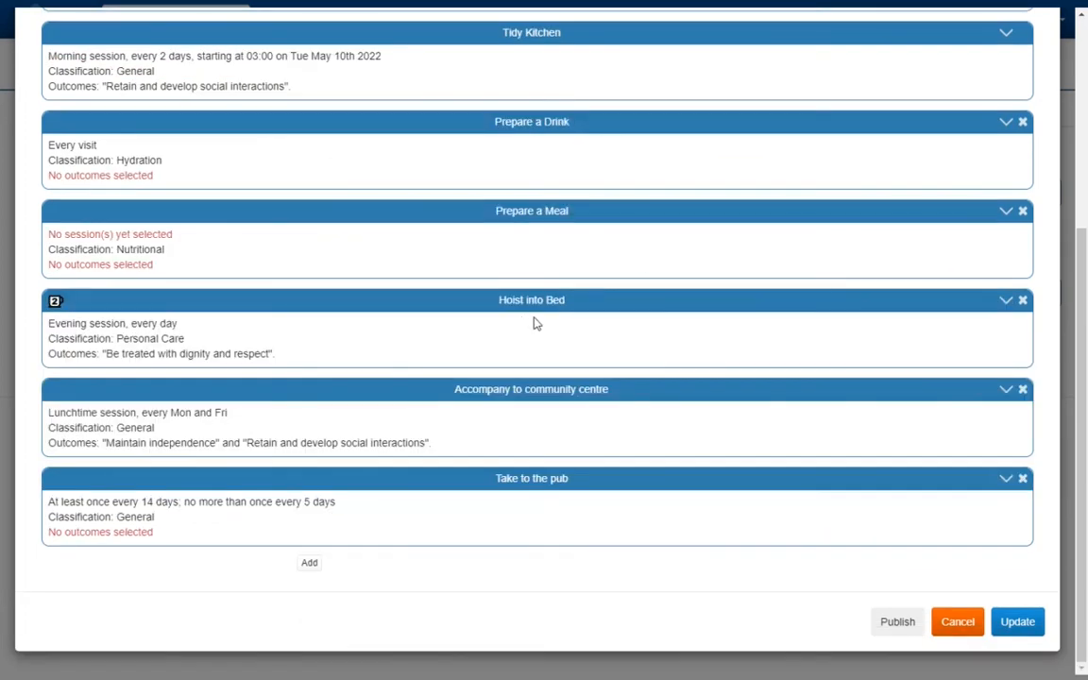
Move the "Leave Safely" task to the end of the task list, after "Take to the pub", and review the task order.
{"action": "scroll", "coordinate": [635, 260], "scroll_direction": "up", "scroll_amount": 5}
{"action": "left_click_drag", "start_coordinate": [634, 318], "coordinate": [624, 526]}
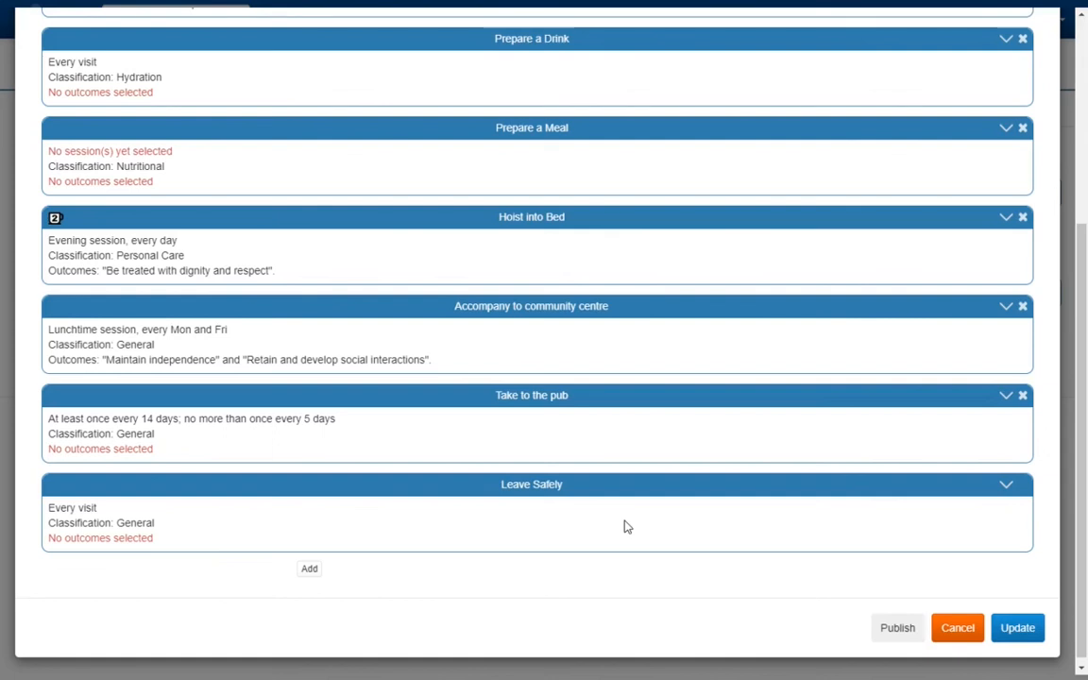
{"action": "scroll", "coordinate": [624, 526], "scroll_direction": "down", "scroll_amount": 1}
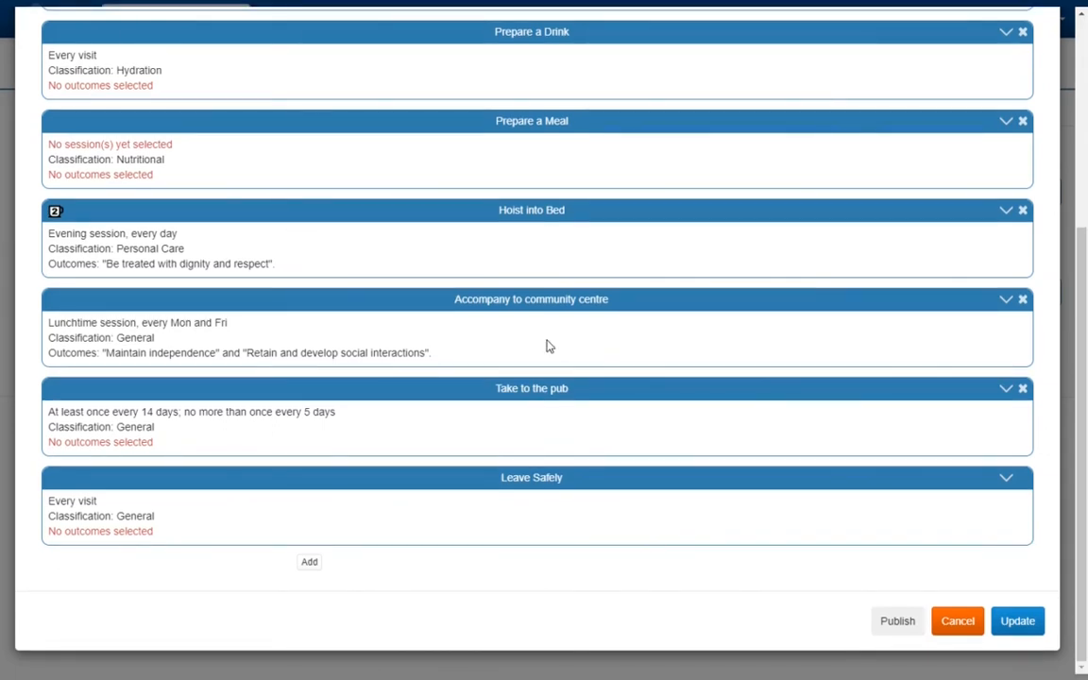
{"action": "scroll", "coordinate": [547, 345], "scroll_direction": "up", "scroll_amount": 2}
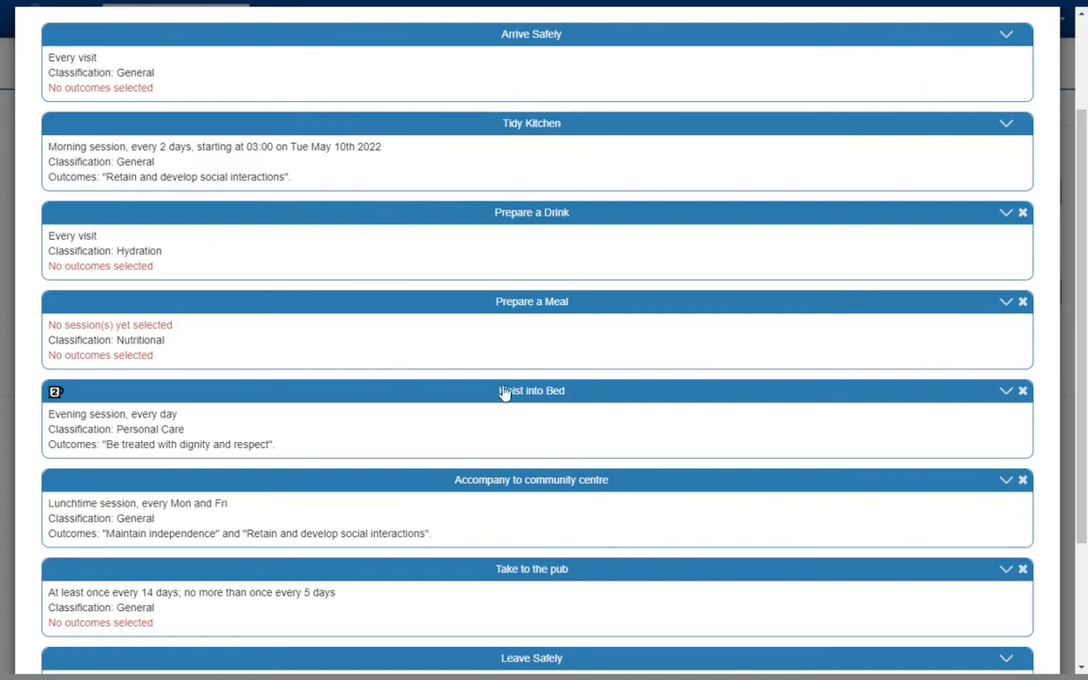
{"action": "scroll", "coordinate": [567, 425], "scroll_direction": "down", "scroll_amount": 3}
Try to publish the careplan, and save the changes to the draft instead.
{"action": "left_click", "coordinate": [898, 622]}
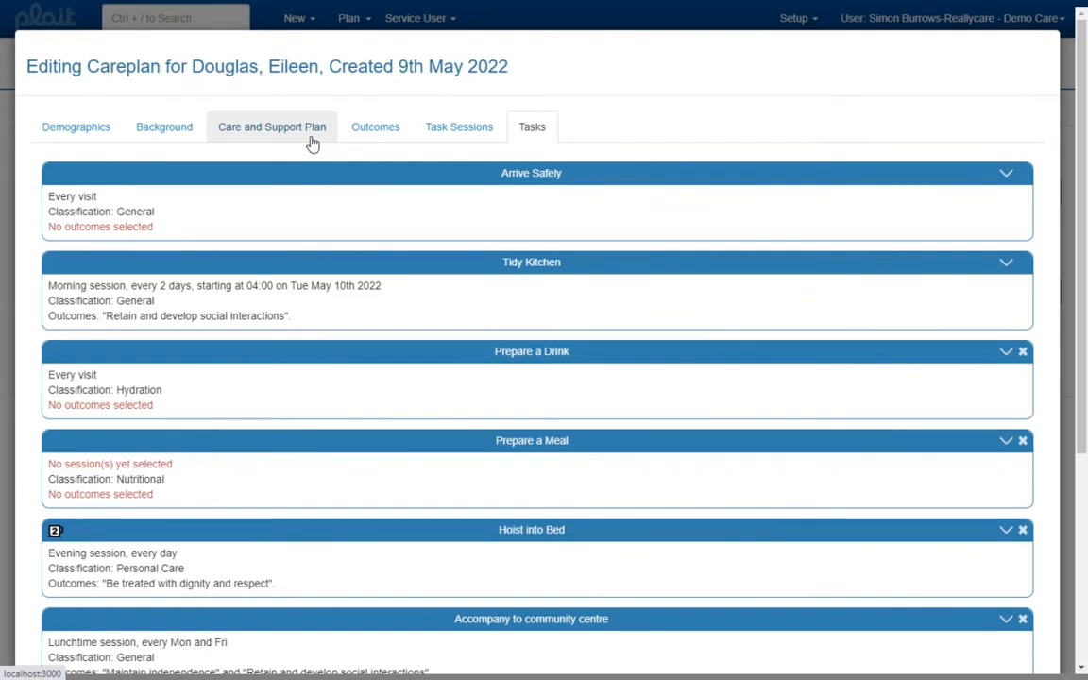
{"action": "scroll", "coordinate": [313, 141], "scroll_direction": "down", "scroll_amount": 4}
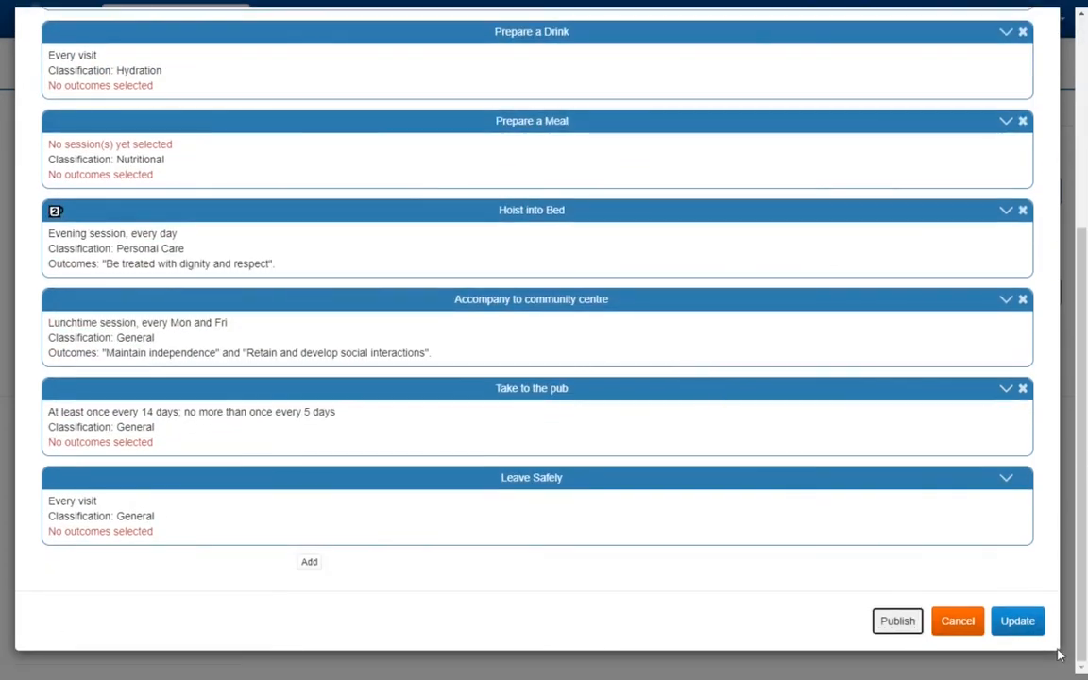
{"action": "left_click", "coordinate": [1020, 622]}
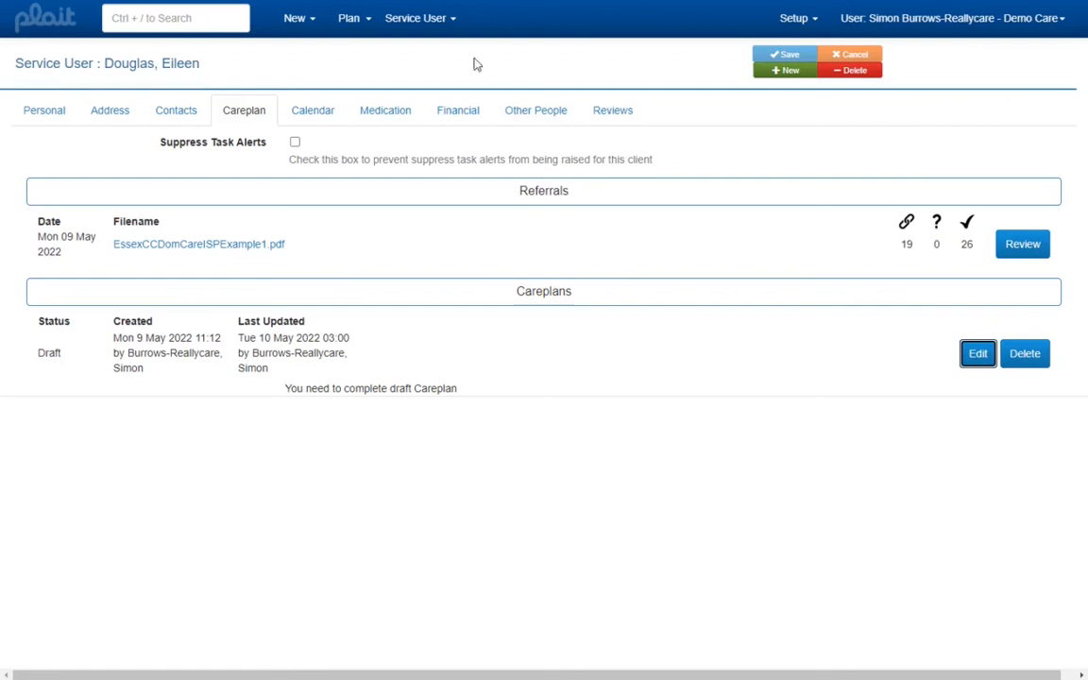
{"action": "left_click", "coordinate": [451, 20]}
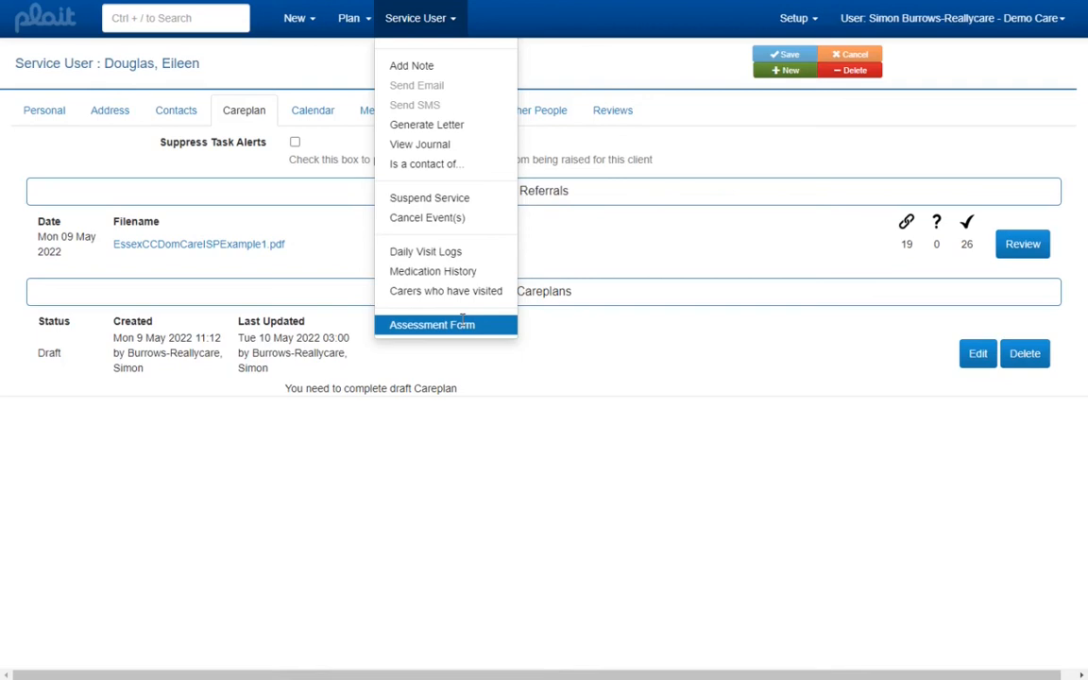
{"action": "left_click", "coordinate": [317, 472]}
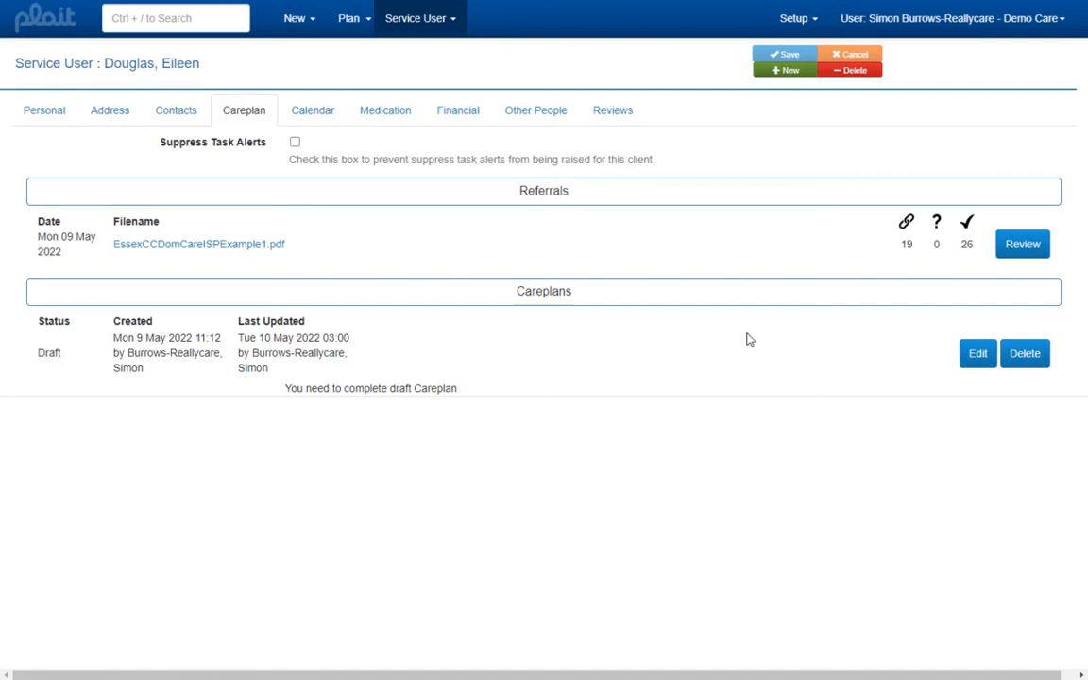
Reopen the draft careplan and assign the "Prepare a Meal" task to the Lunchtime and Evening sessions.
{"action": "left_click", "coordinate": [980, 355]}
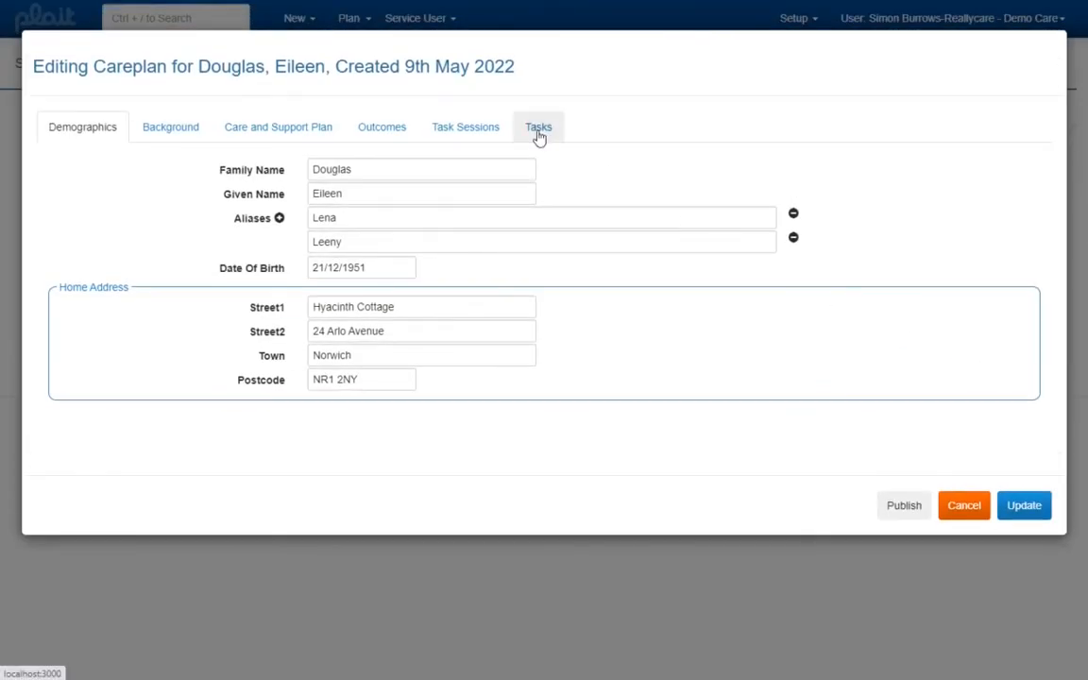
{"action": "left_click", "coordinate": [538, 133]}
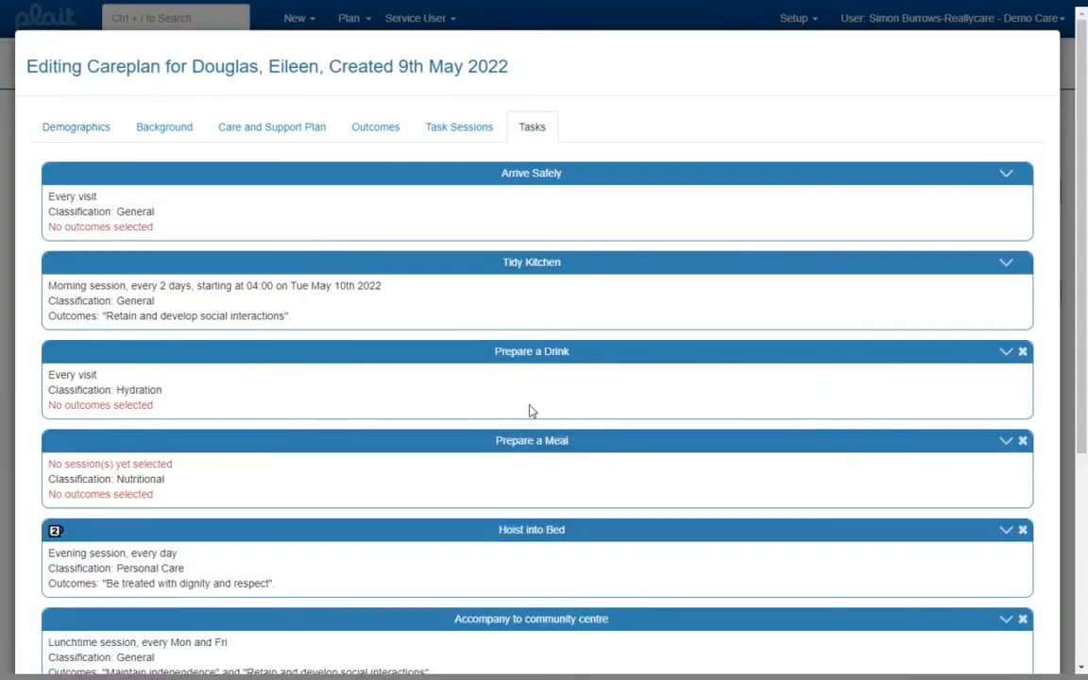
{"action": "left_click", "coordinate": [534, 445]}
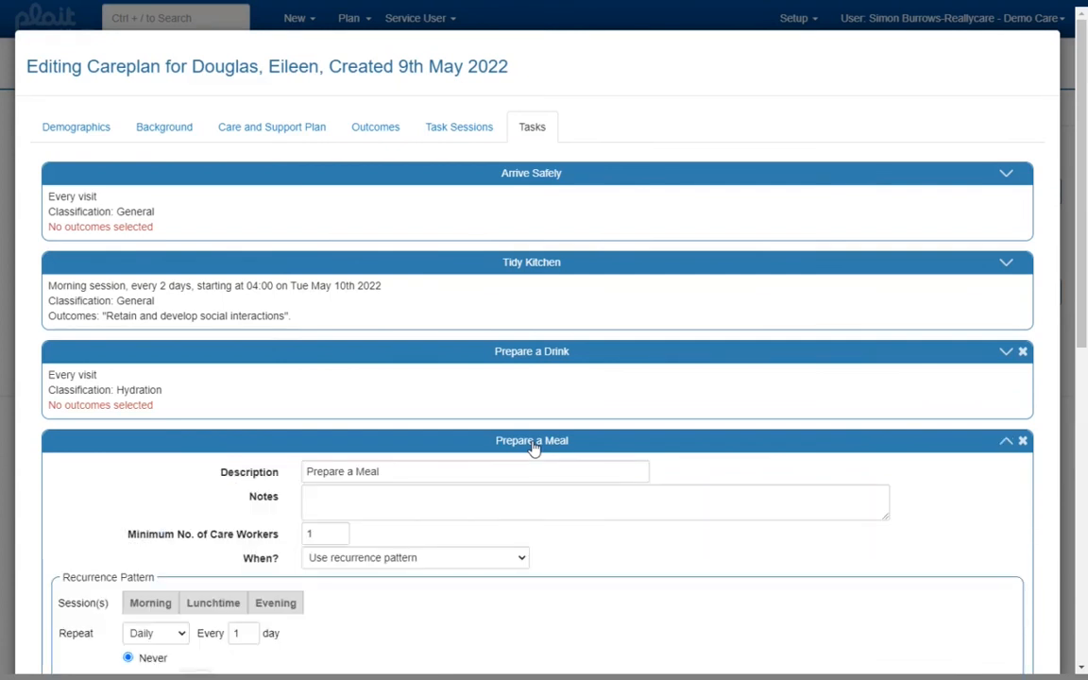
{"action": "scroll", "coordinate": [534, 445], "scroll_direction": "down", "scroll_amount": 3}
{"action": "left_click", "coordinate": [242, 403]}
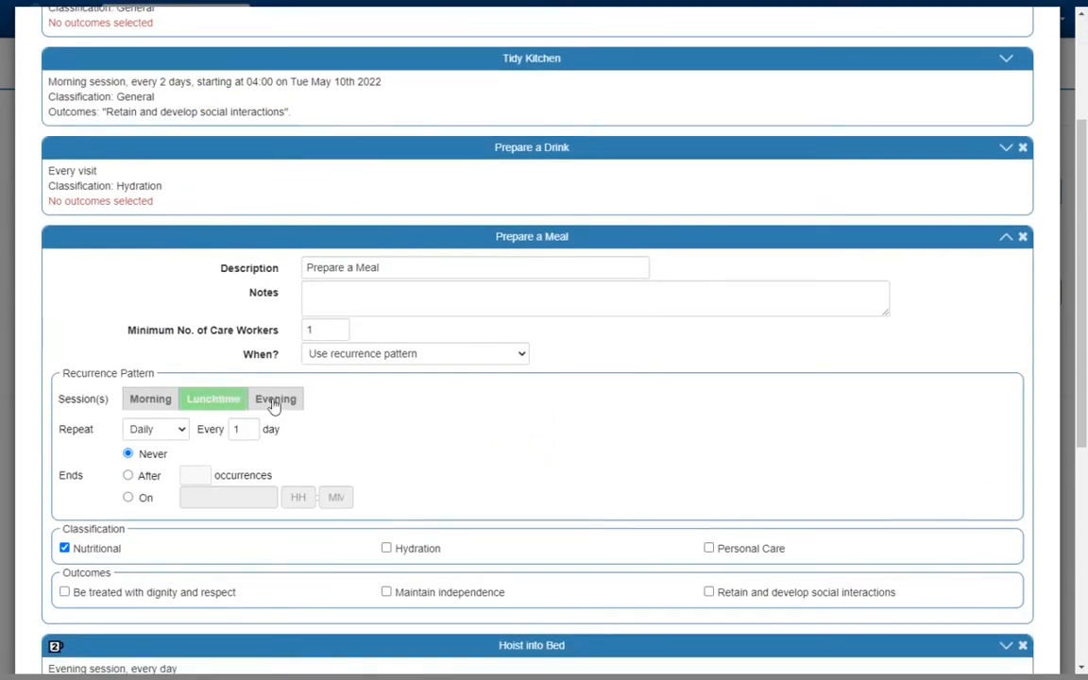
{"action": "left_click", "coordinate": [280, 404]}
{"action": "scroll", "coordinate": [534, 394], "scroll_direction": "down", "scroll_amount": 6}
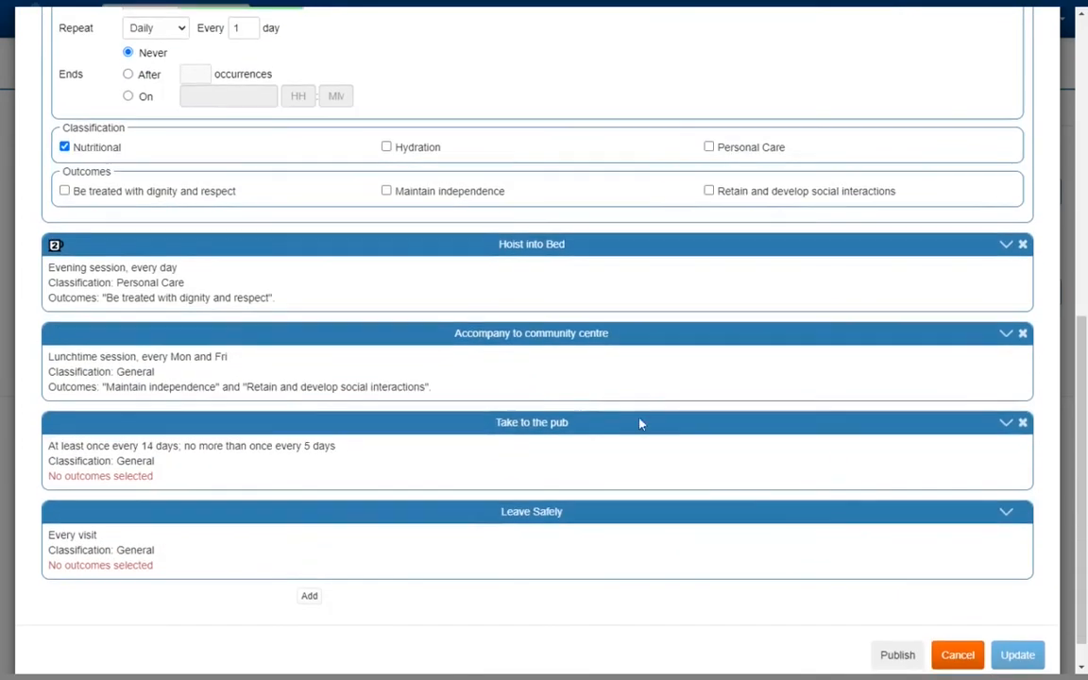
Publish the careplan with an effective date of 16/05/2022 at 00:00, accepting the experimental structure warning.
{"action": "left_click", "coordinate": [896, 655]}
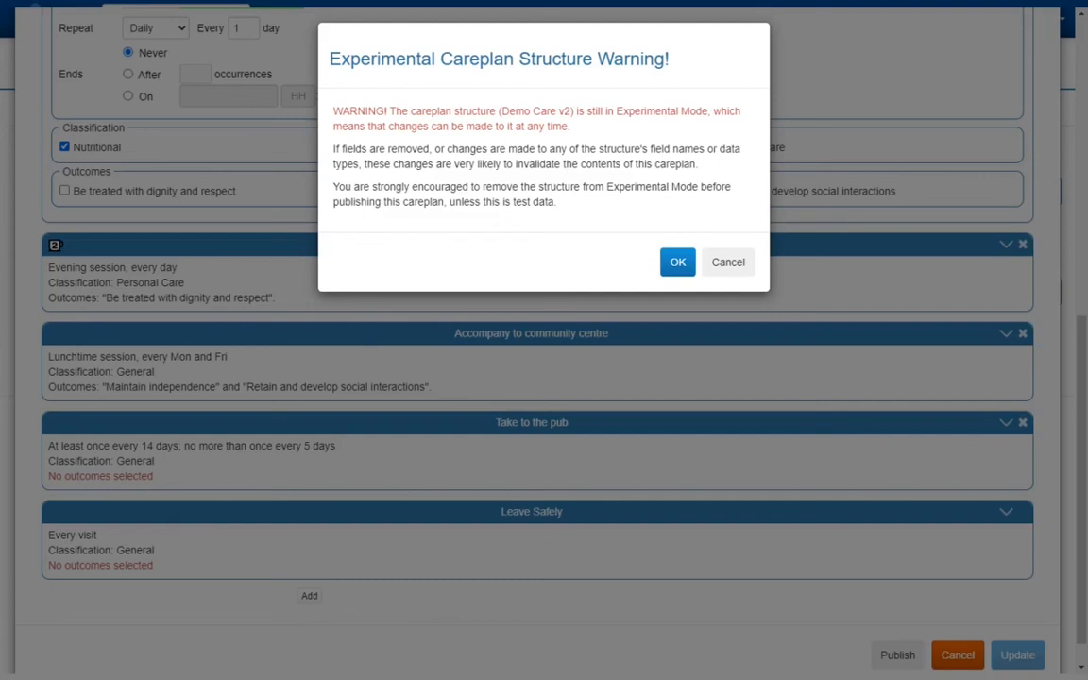
{"action": "left_click", "coordinate": [674, 261]}
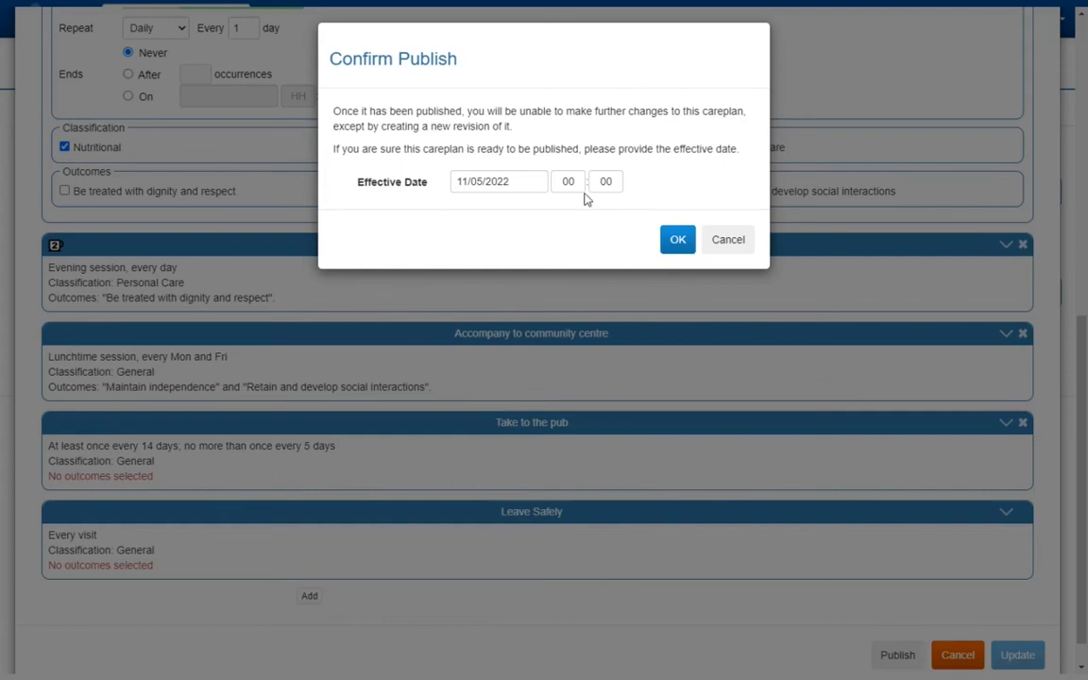
{"action": "left_click", "coordinate": [501, 179]}
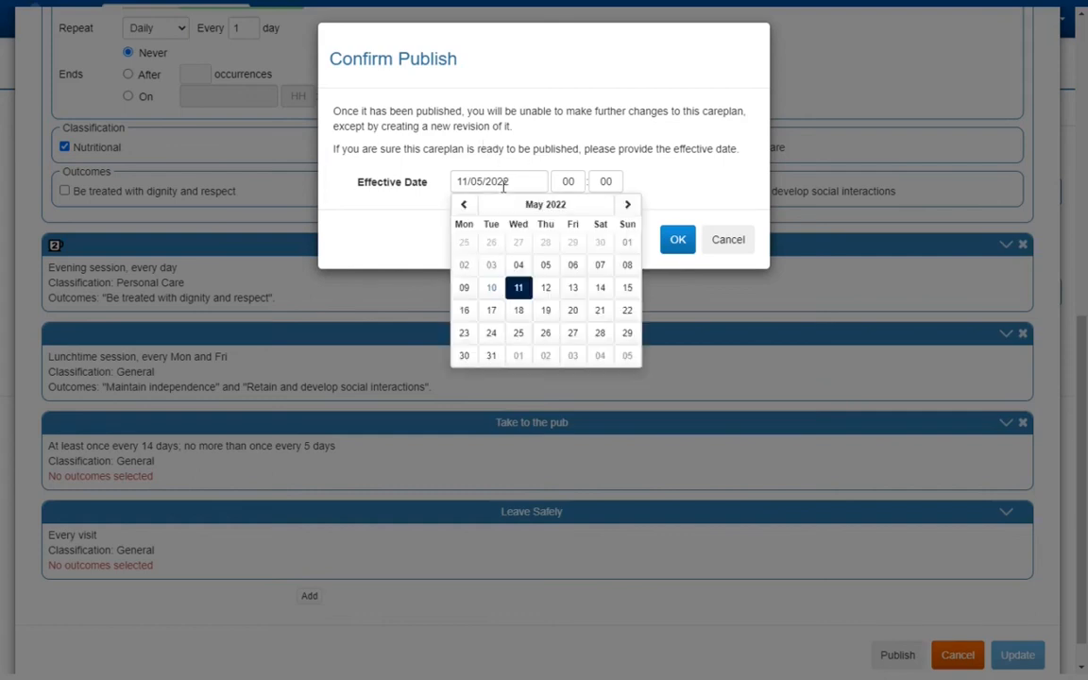
{"action": "left_click", "coordinate": [464, 312]}
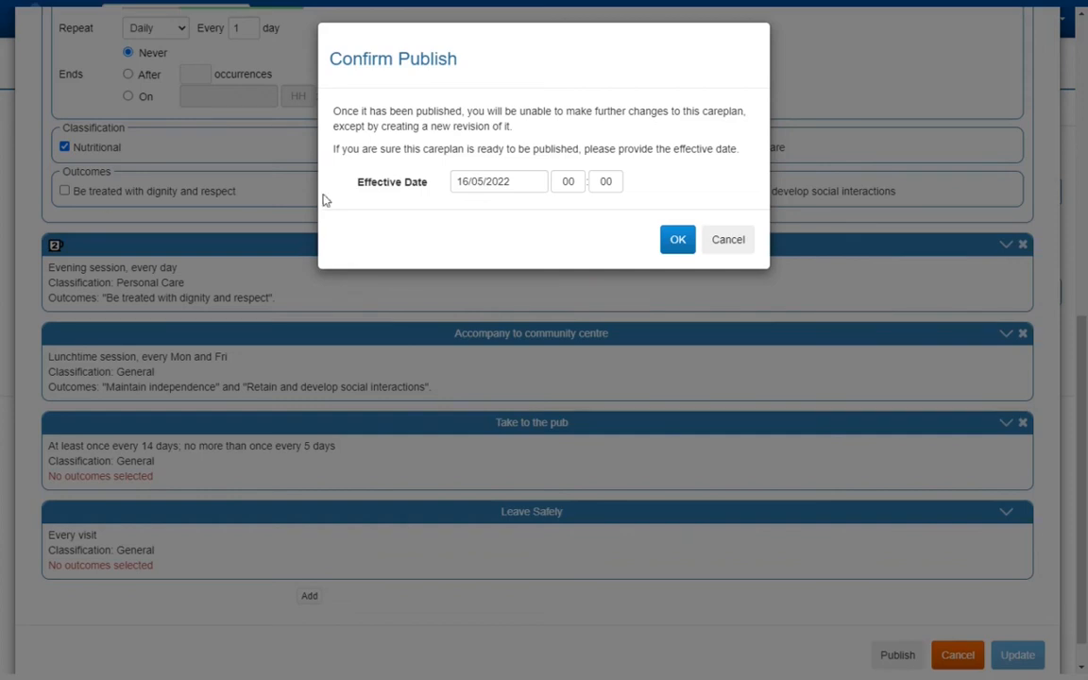
{"action": "left_click", "coordinate": [674, 240]}
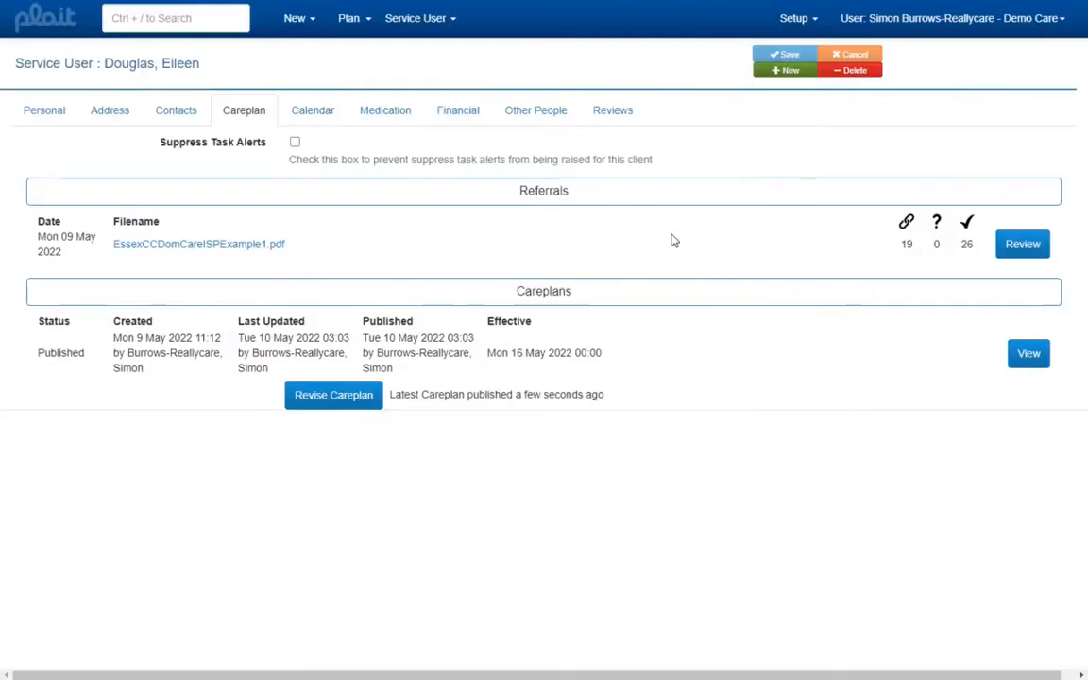